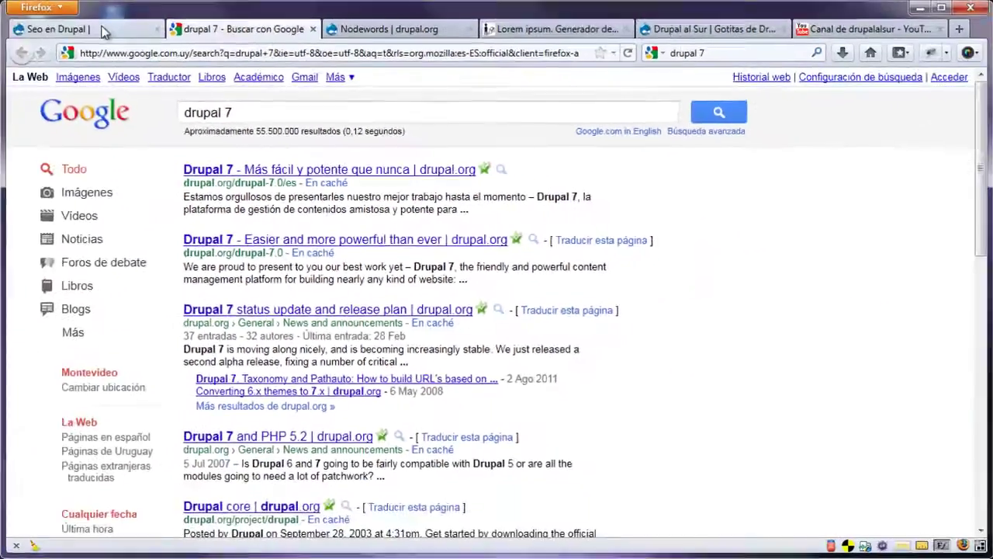
- Go to the Seo en Drupal site and open its SEO checklist (Lista de comprobación SEO) in the site configuration
click(46, 29)
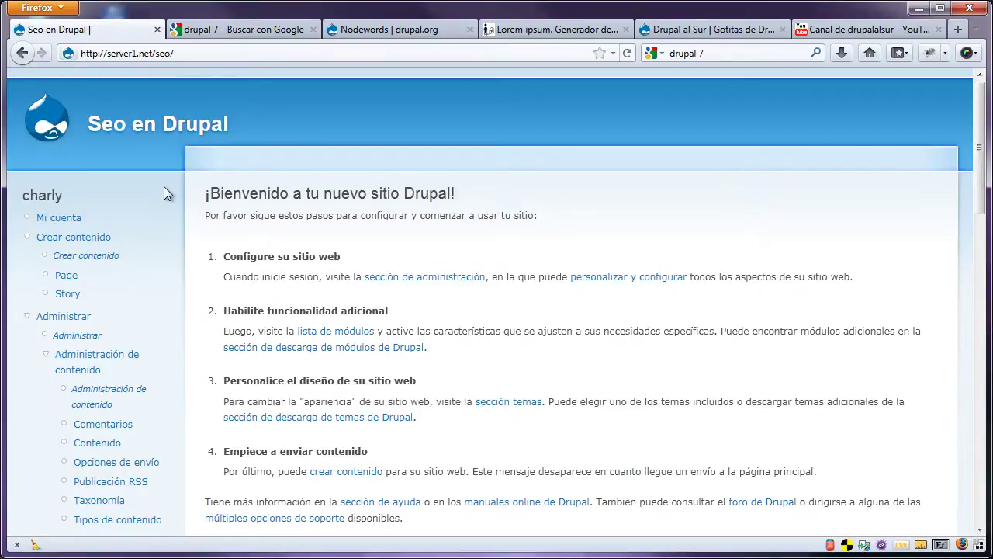
scroll(164, 193, down, 4)
scroll(166, 194, down, 4)
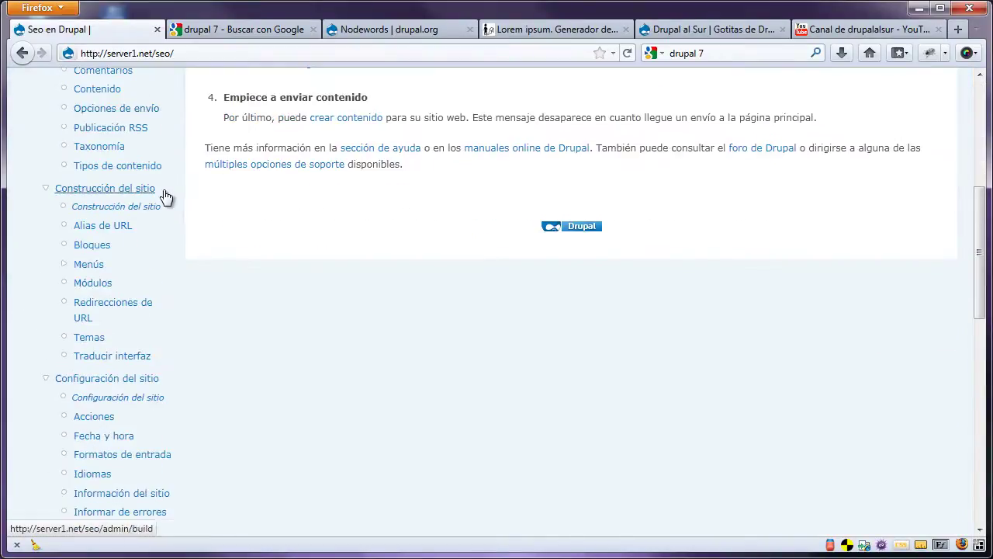
scroll(166, 195, down, 2)
scroll(165, 196, down, 8)
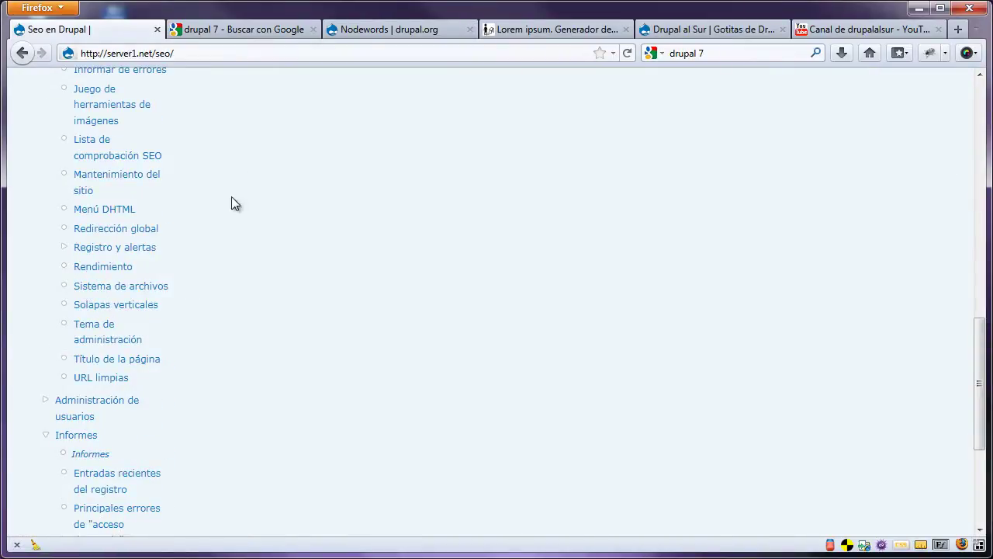
scroll(250, 161, up, 6)
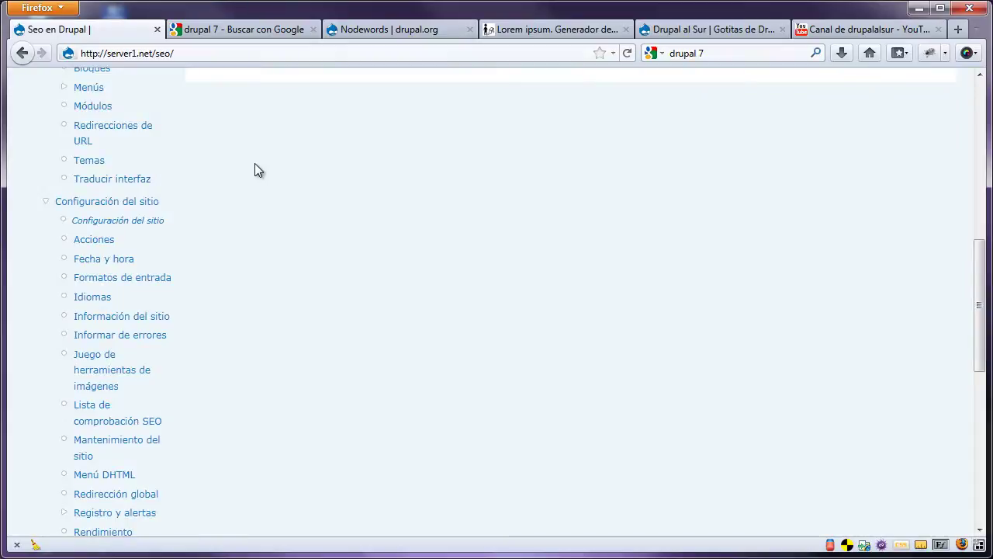
click(90, 412)
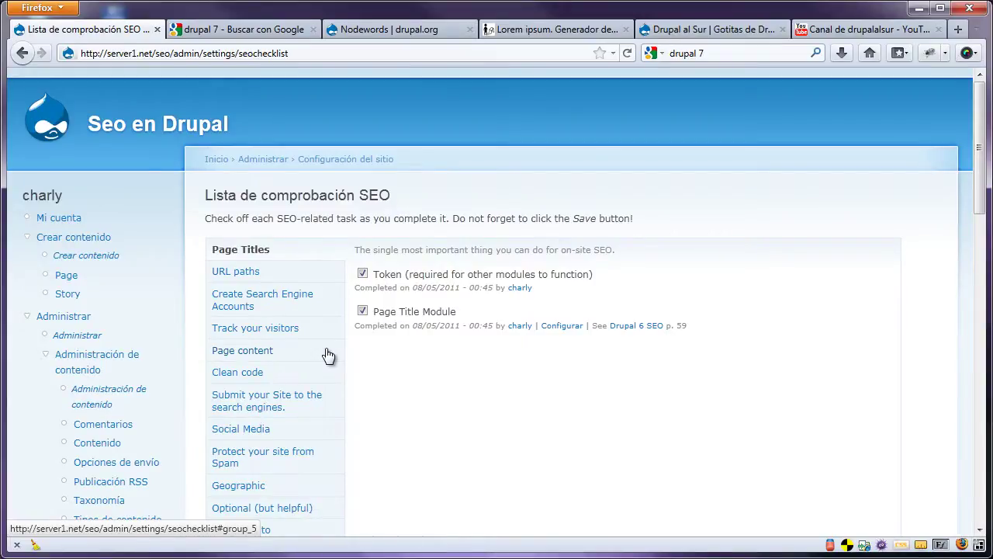
- Display the Page content tasks of the SEO checklist
drag(393, 194, 205, 195)
click(407, 192)
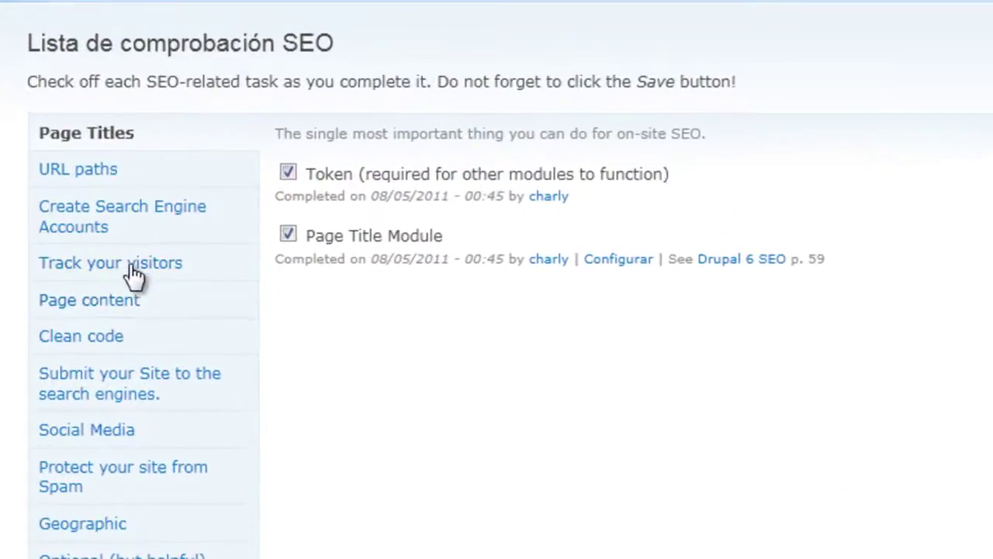
click(187, 315)
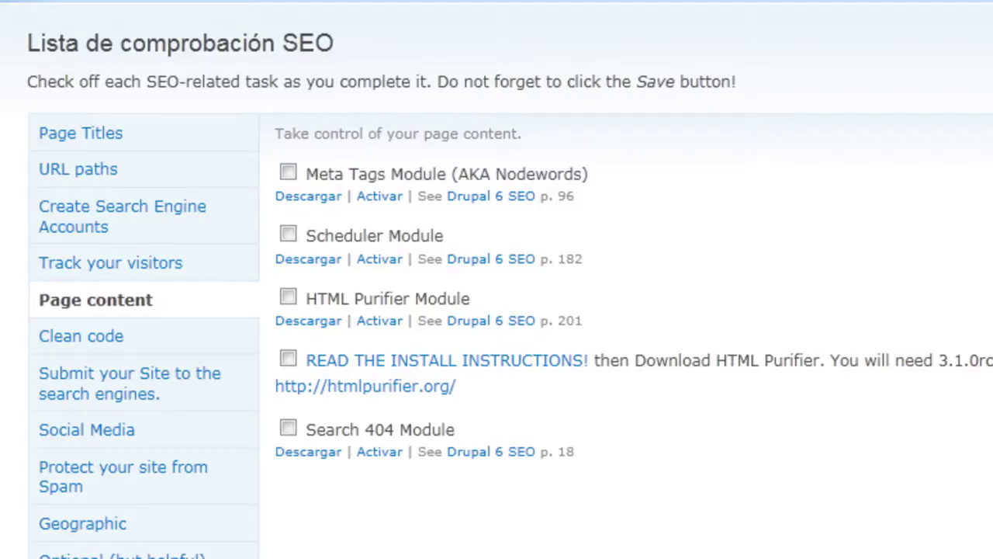
- Open the download page for the Meta Tags Module (Nodewords) and review its version notes and available releases
click(296, 196)
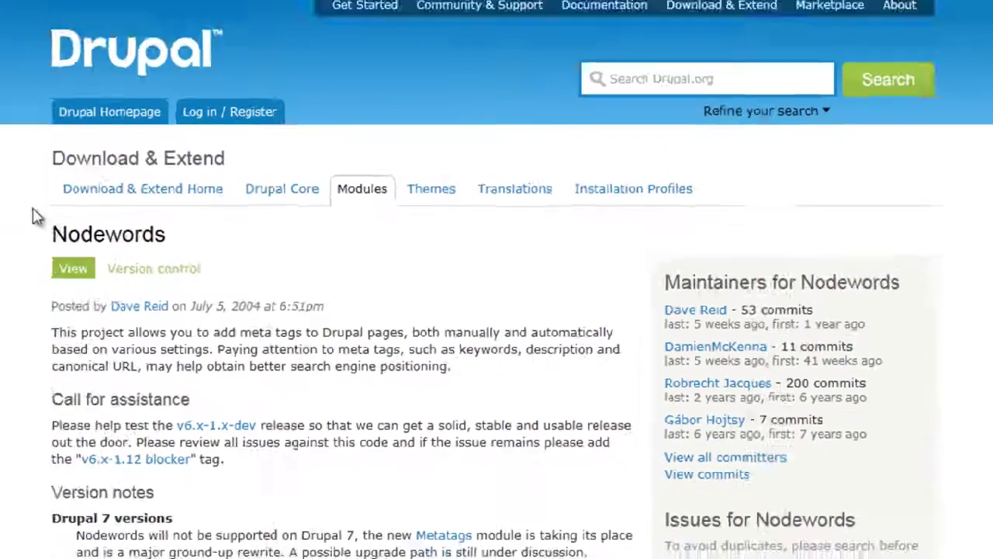
scroll(109, 246, down, 3)
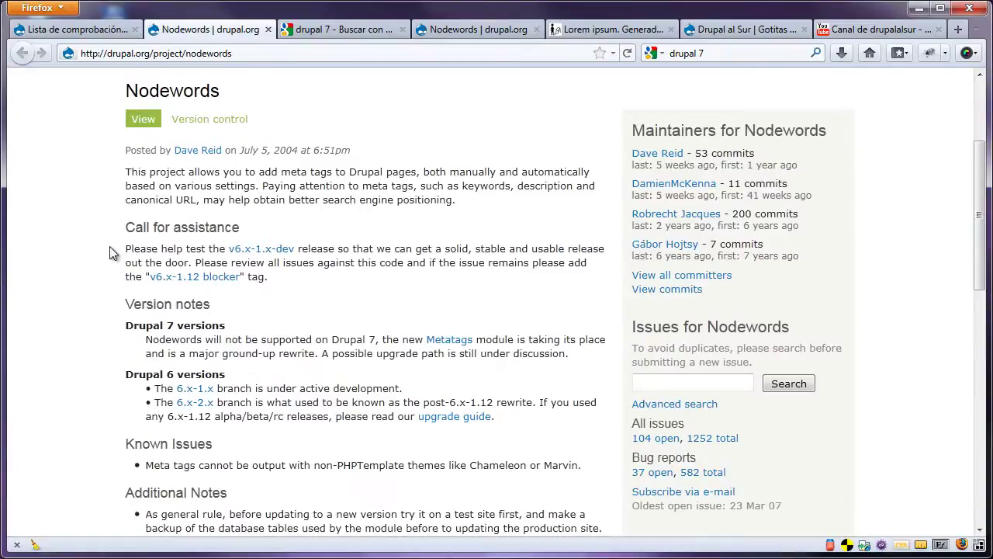
scroll(111, 252, down, 8)
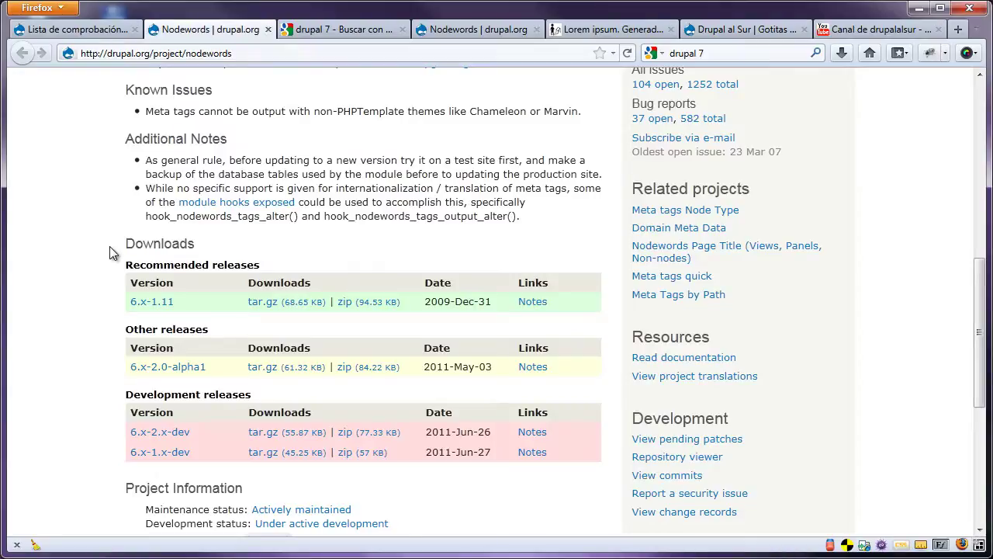
scroll(109, 249, up, 4)
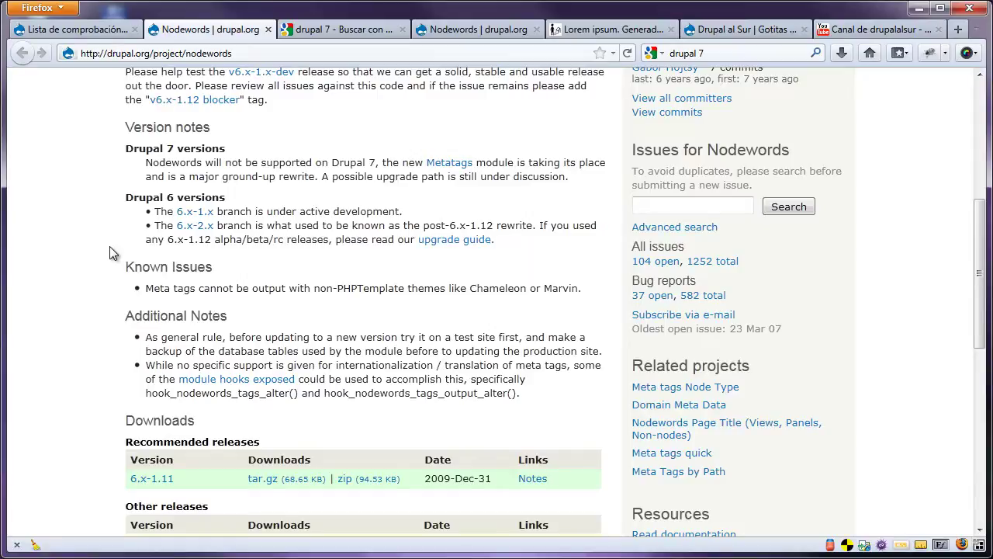
- Review the Drupal 7 Metatags project page in a separate tab, close it and re-examine the Nodewords releases
right_click(450, 166)
click(475, 176)
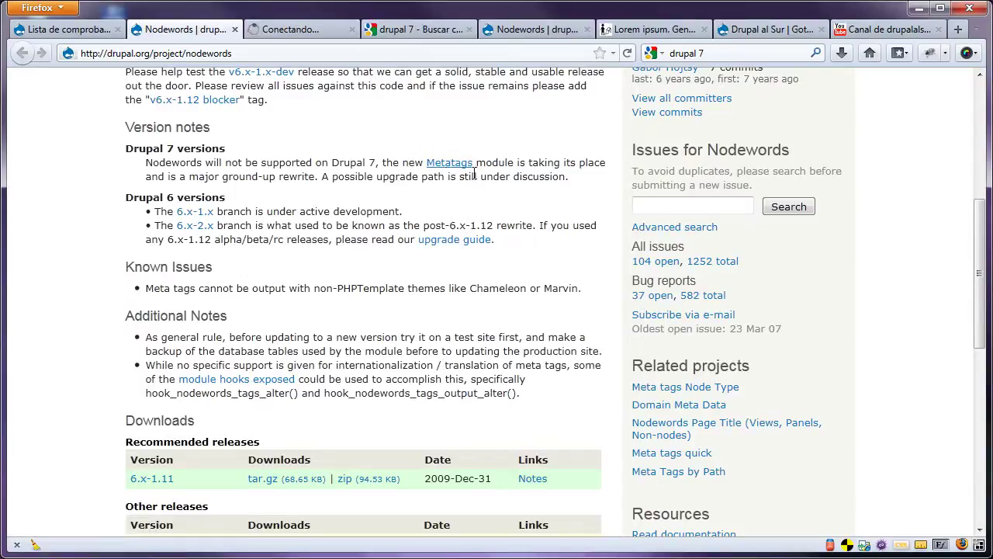
click(319, 31)
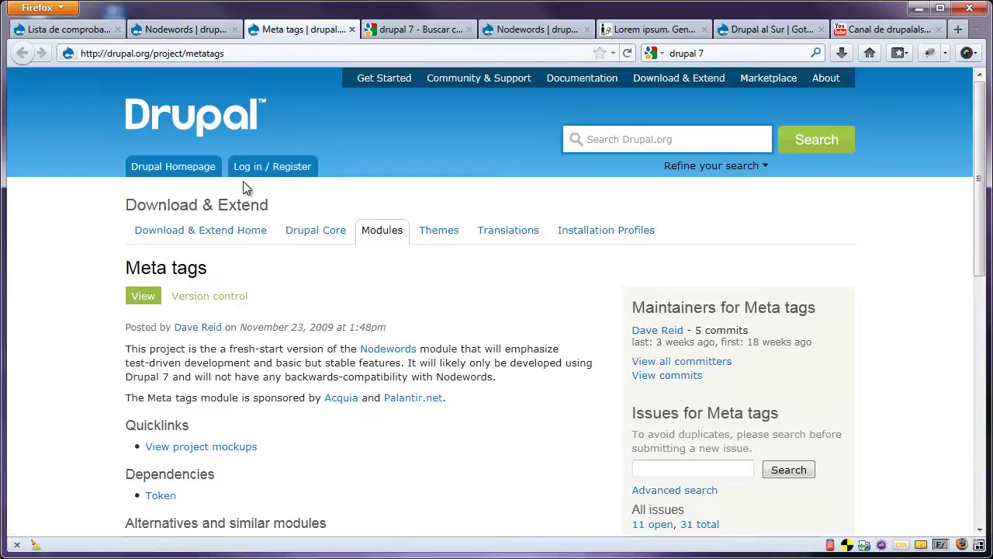
scroll(144, 233, down, 10)
scroll(124, 243, up, 4)
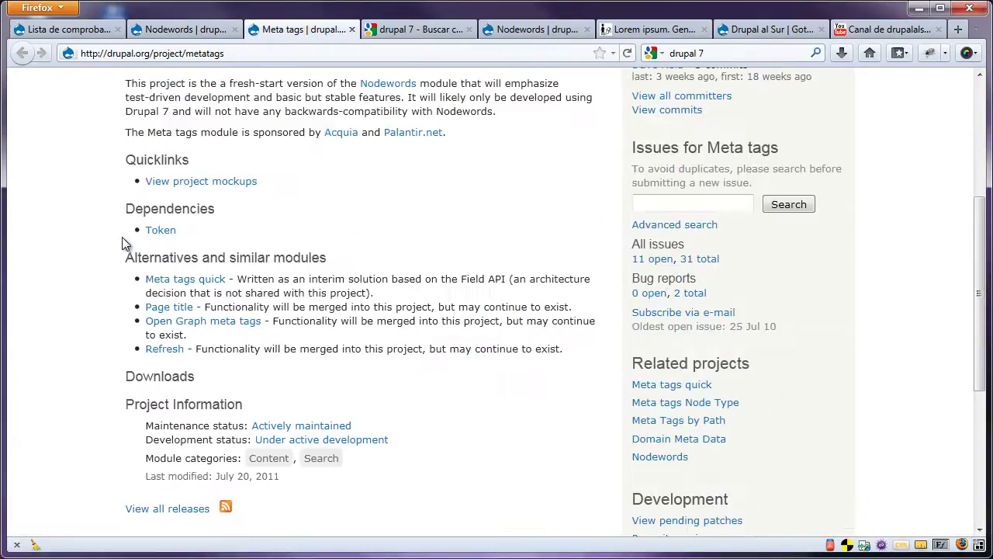
scroll(121, 243, up, 4)
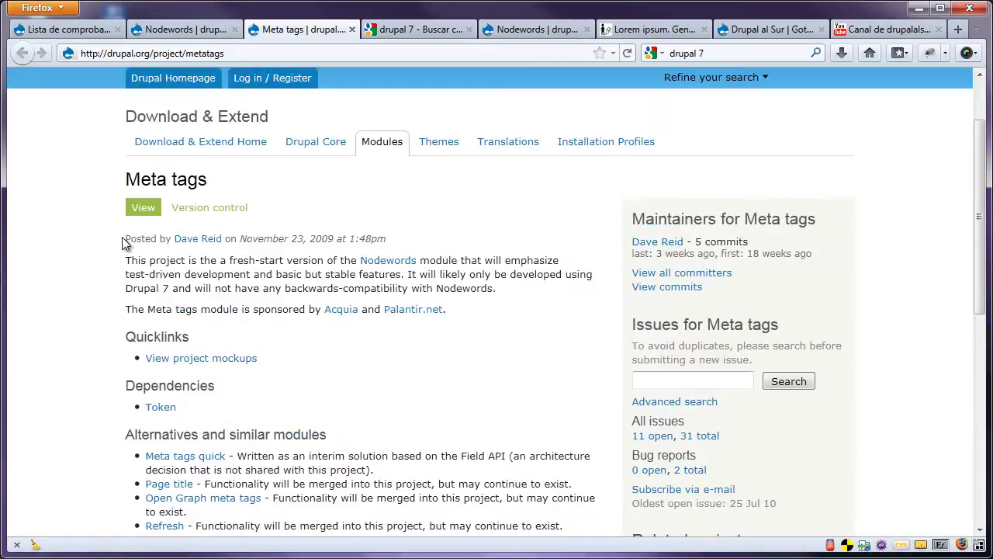
click(352, 30)
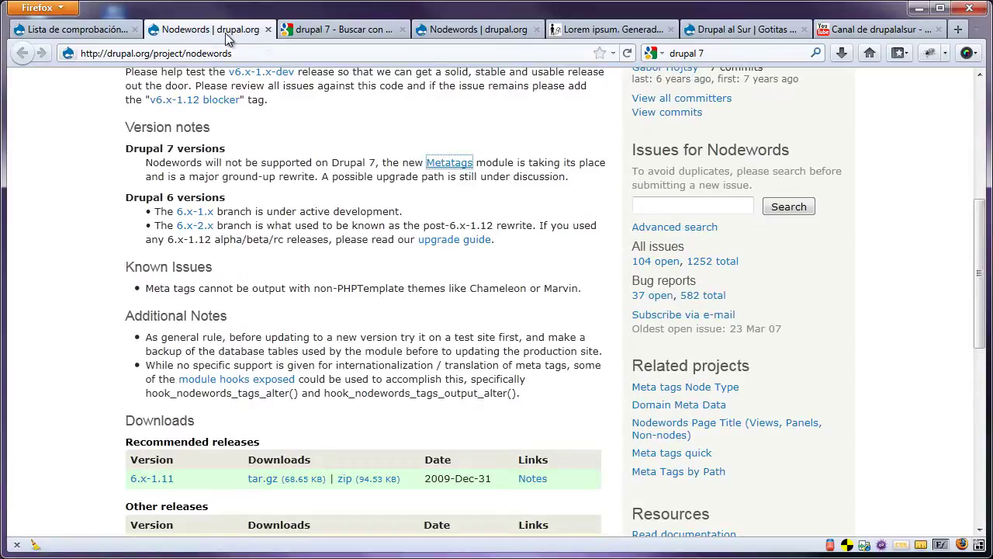
scroll(89, 290, down, 4)
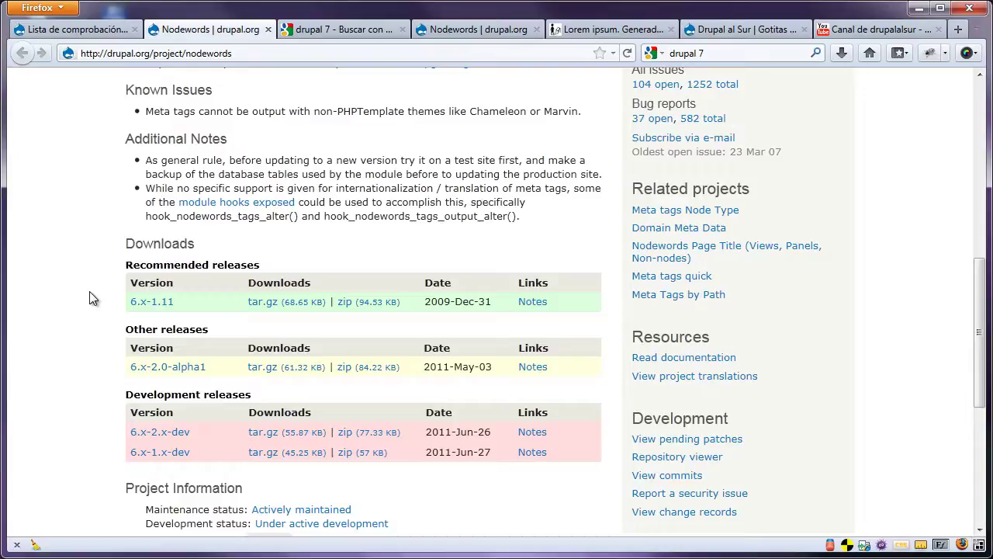
scroll(92, 298, up, 2)
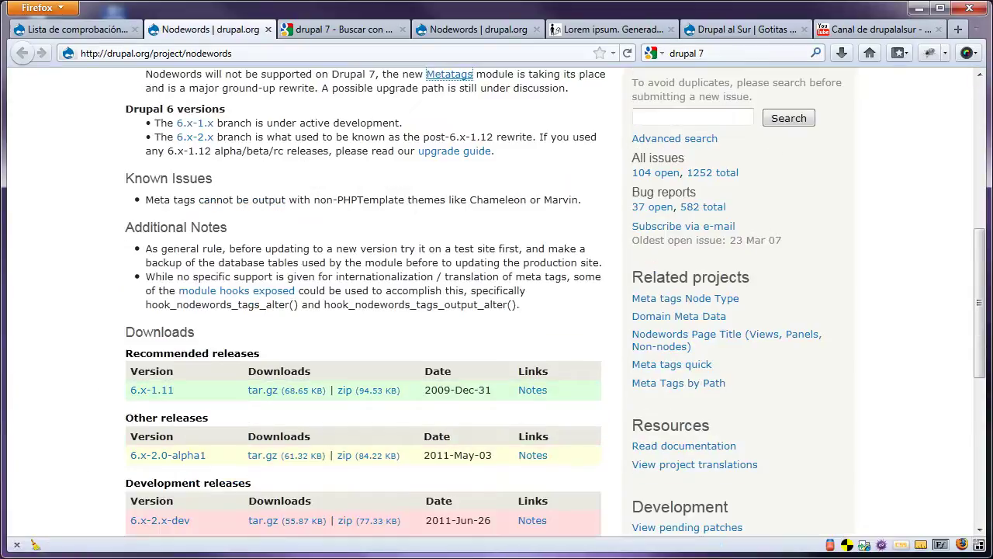
- In Windows Explorer, browse to C:\xampp\htdocs\seo\sites\all\modules and locate the nodewords folder
key(super+e)
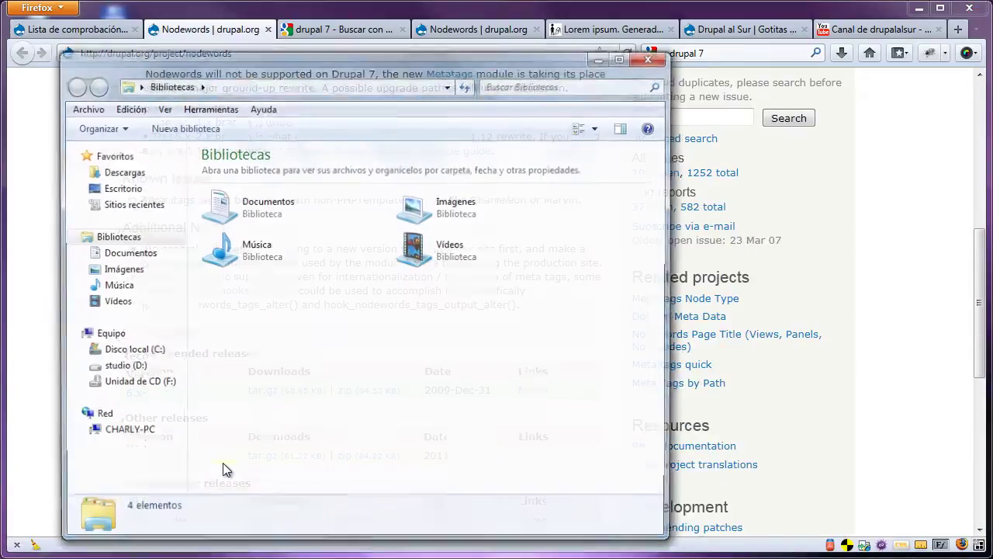
click(121, 368)
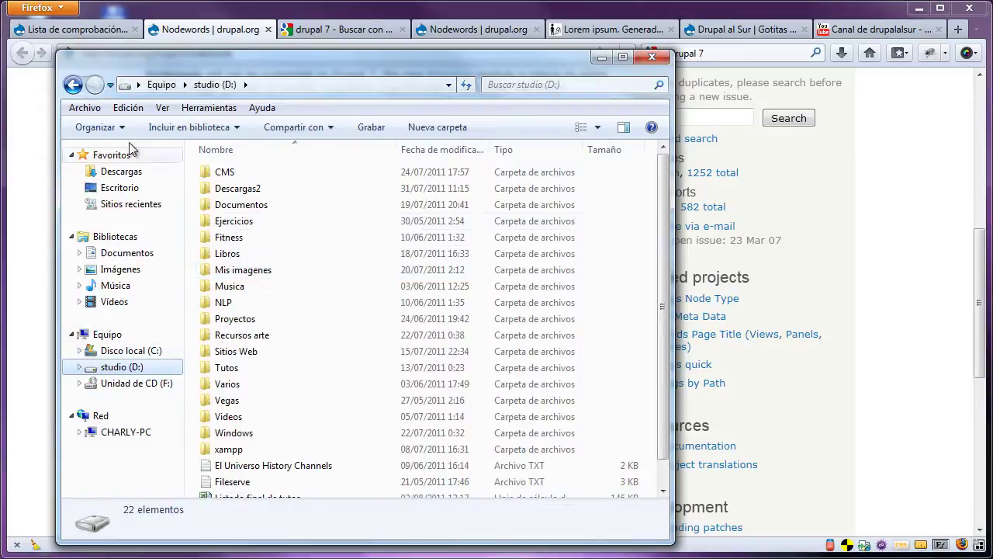
click(73, 85)
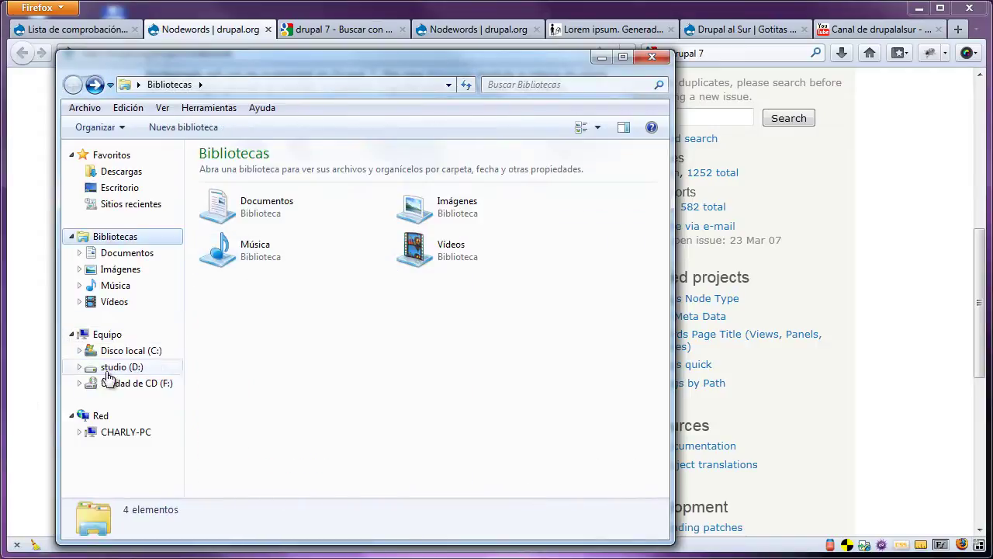
click(144, 350)
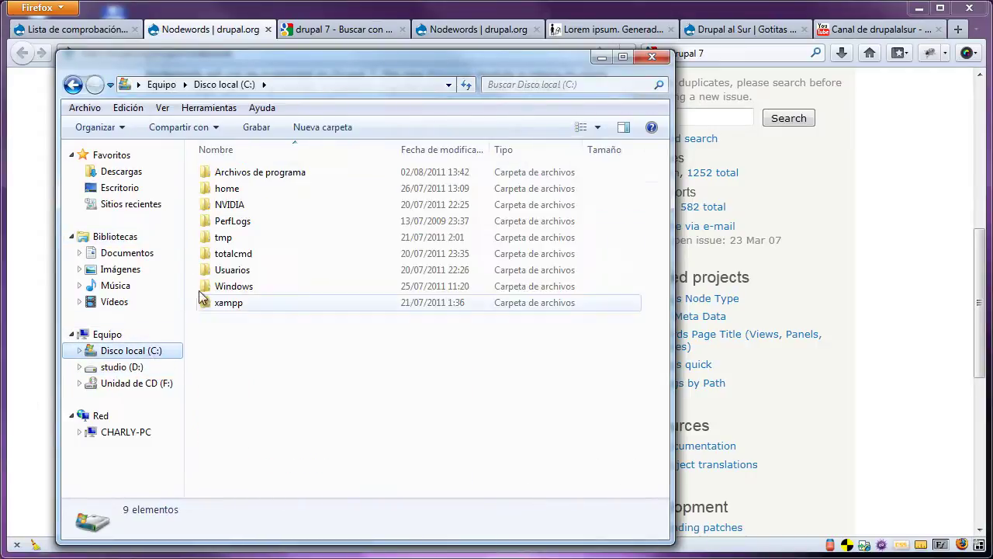
double_click(218, 309)
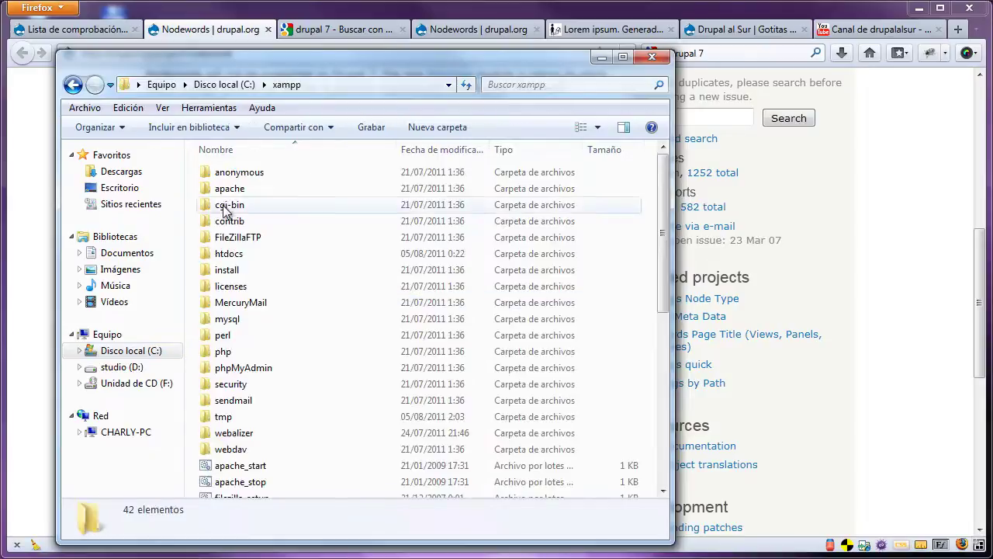
double_click(229, 253)
double_click(223, 302)
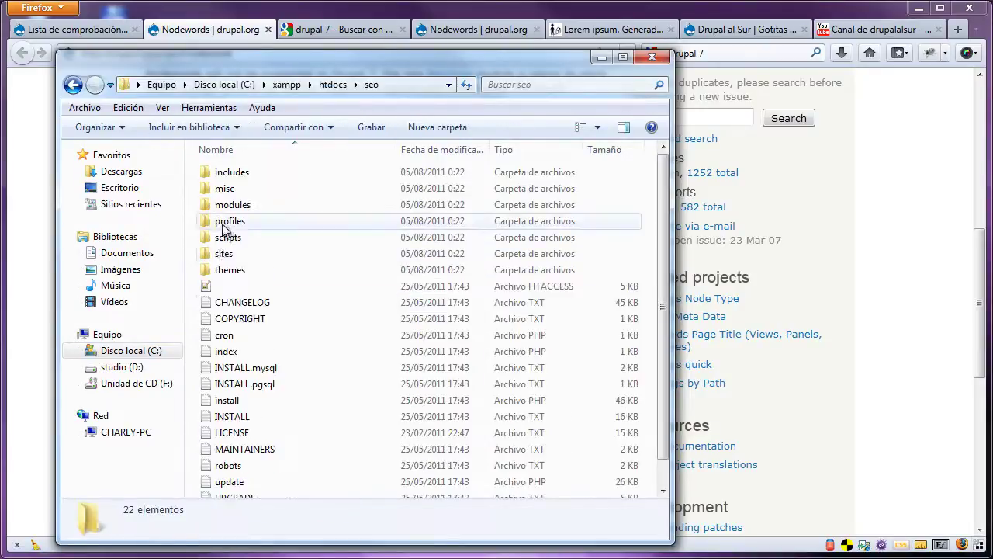
double_click(223, 256)
double_click(222, 172)
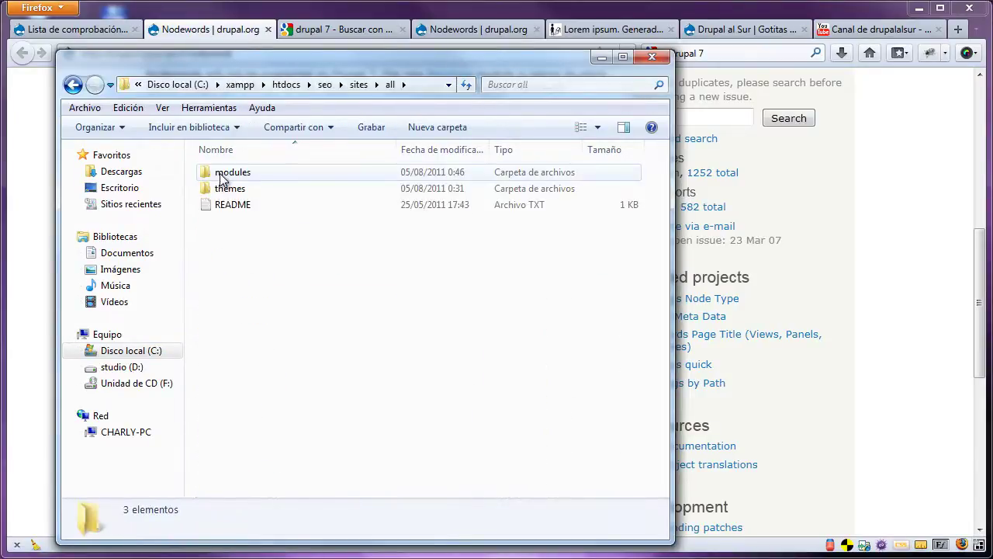
double_click(222, 172)
click(264, 221)
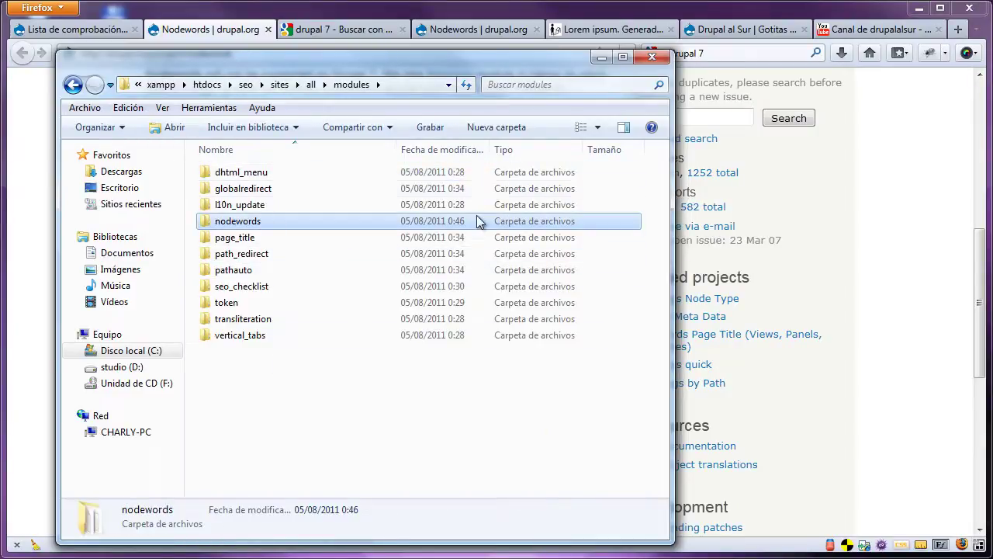
- From the SEO checklist, go to module activation, enable Nodewords and Nodewords - basic meta tags, and save the configuration
click(602, 58)
click(70, 30)
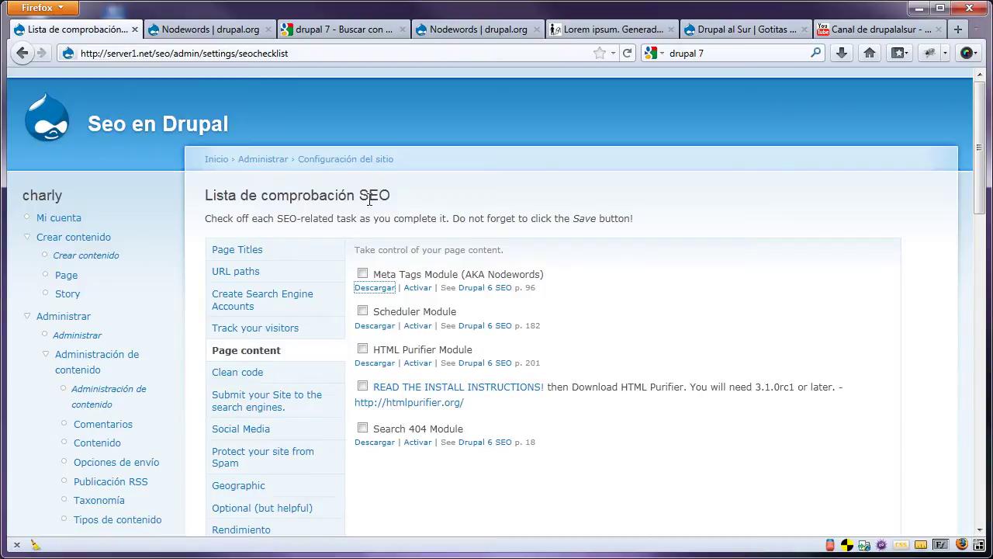
click(412, 293)
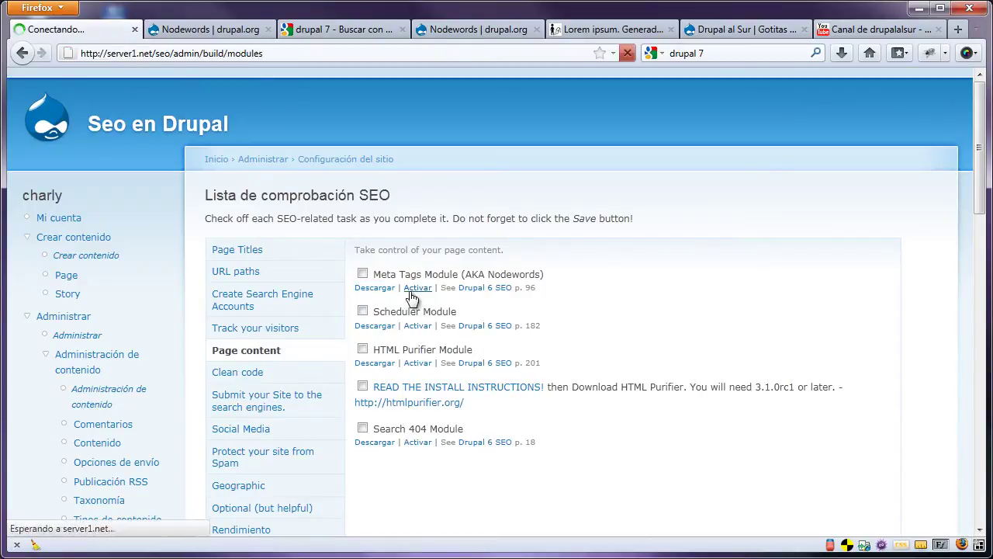
scroll(409, 297, down, 20)
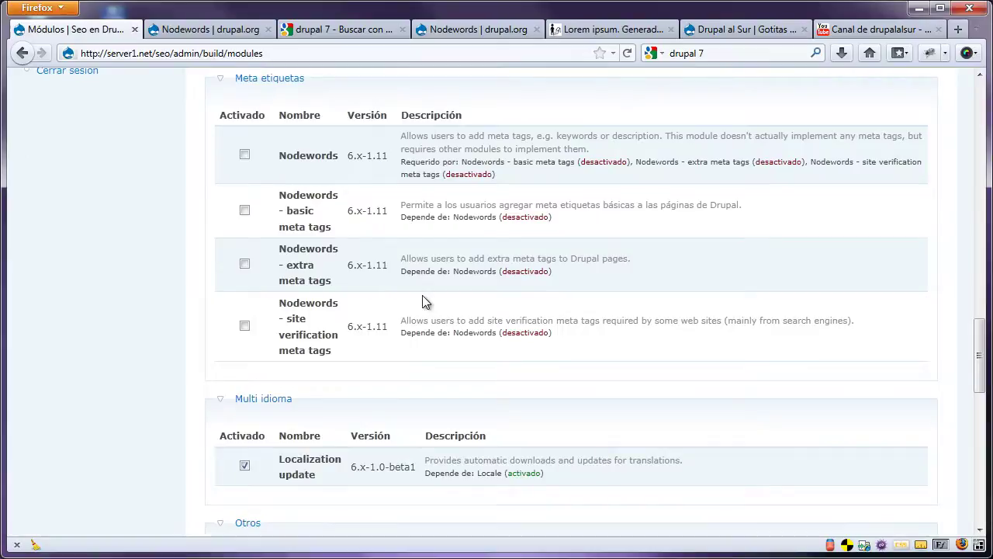
click(245, 155)
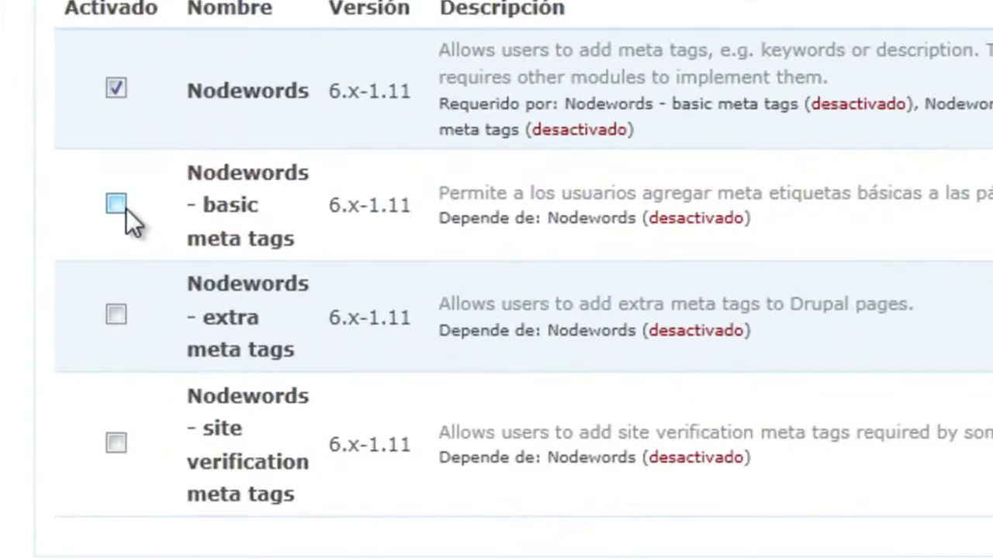
click(116, 205)
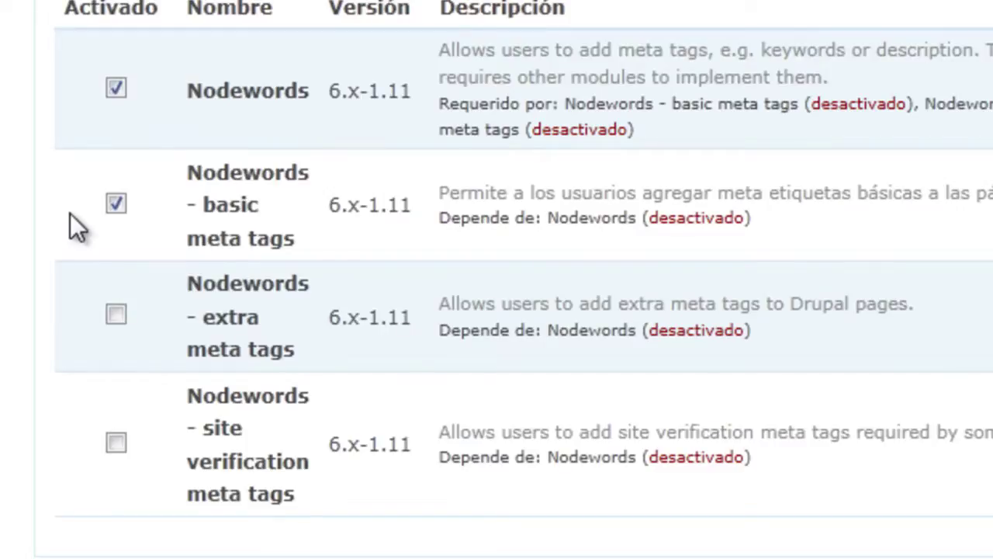
scroll(70, 213, down, 10)
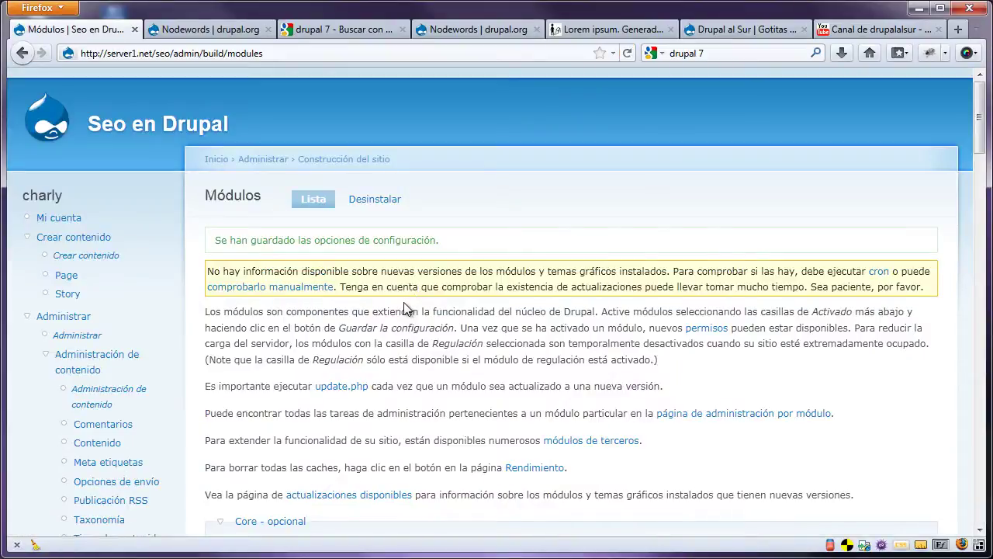
- Return to the SEO checklist's Page content tasks and mark Meta Tags Module (AKA Nodewords) as completed
scroll(405, 308, down, 5)
scroll(367, 303, down, 3)
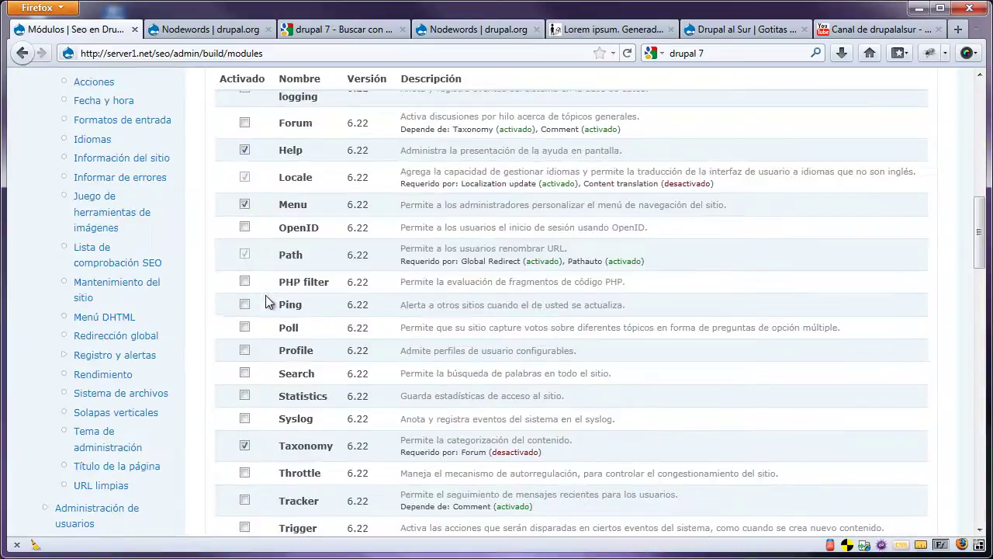
scroll(263, 302, down, 3)
click(101, 262)
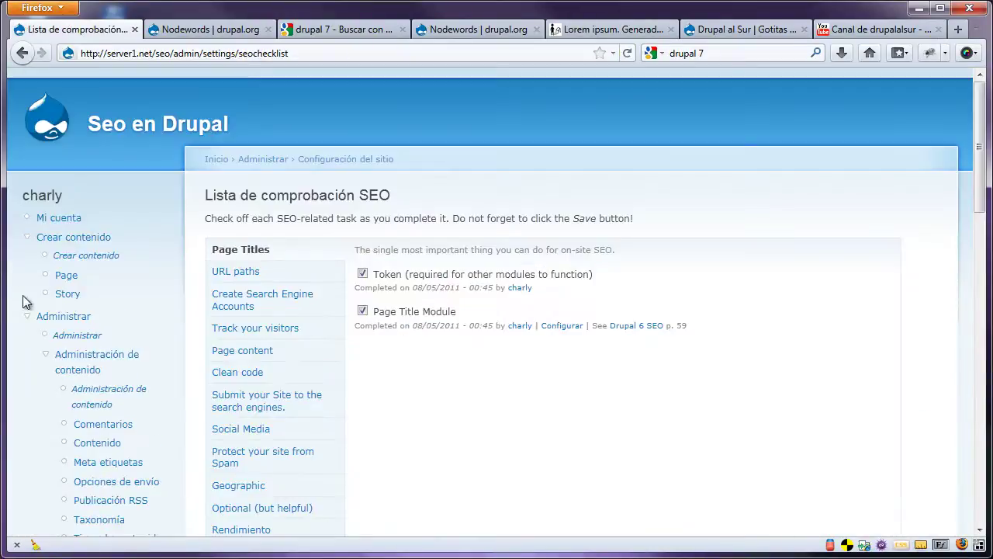
click(309, 356)
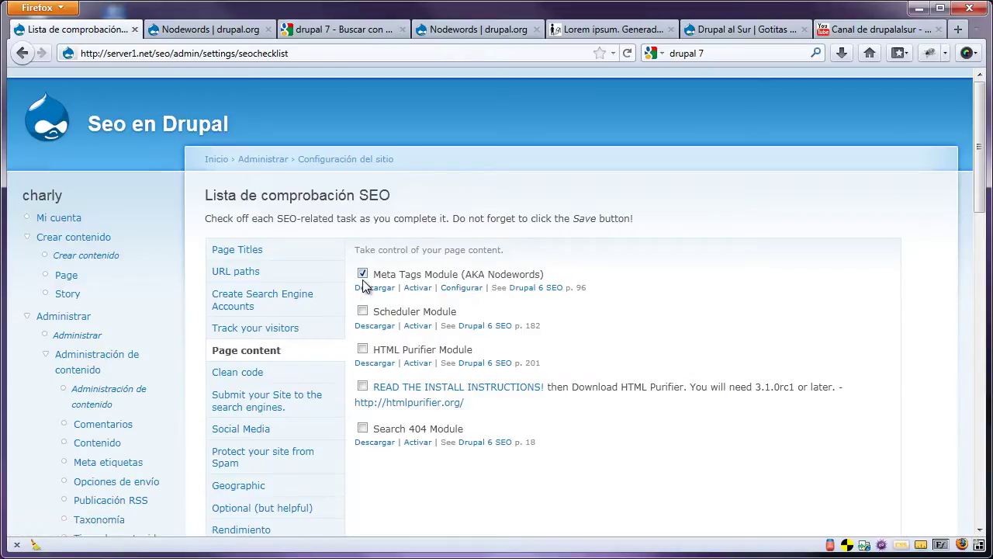
- Open the Meta Tags module's configuration, disable Descripción and Palabras clave for both edit forms and HTML output, and save
click(458, 288)
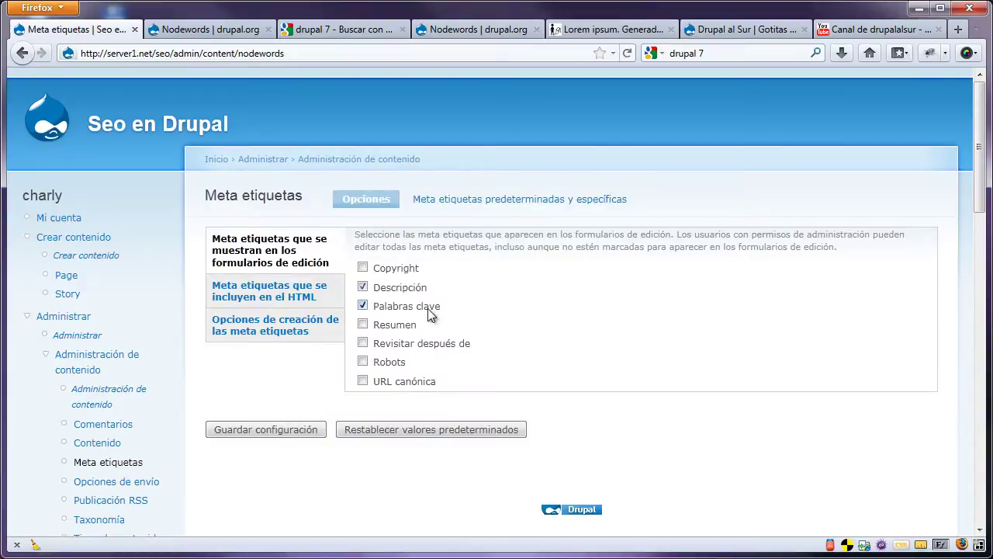
click(362, 305)
click(362, 287)
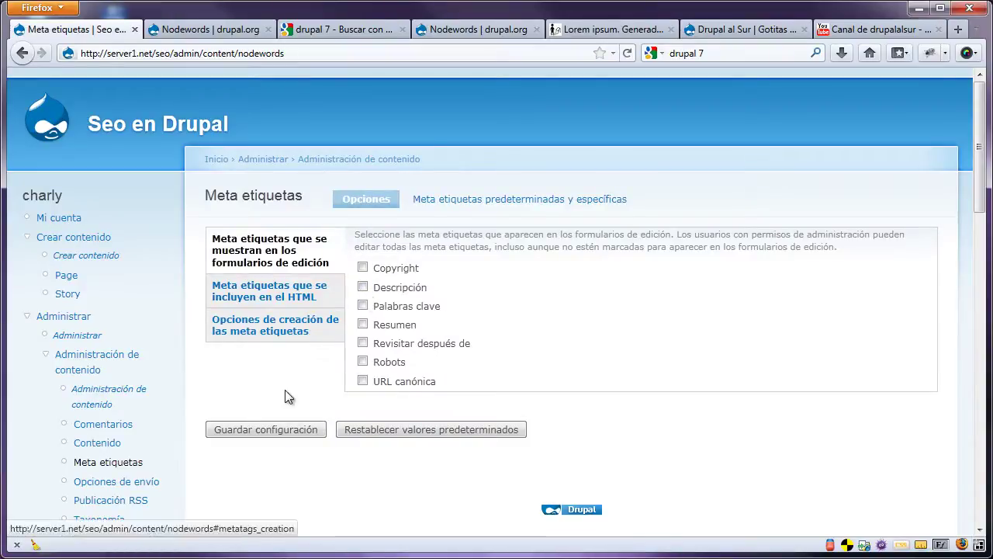
click(284, 294)
click(363, 293)
click(362, 273)
click(287, 418)
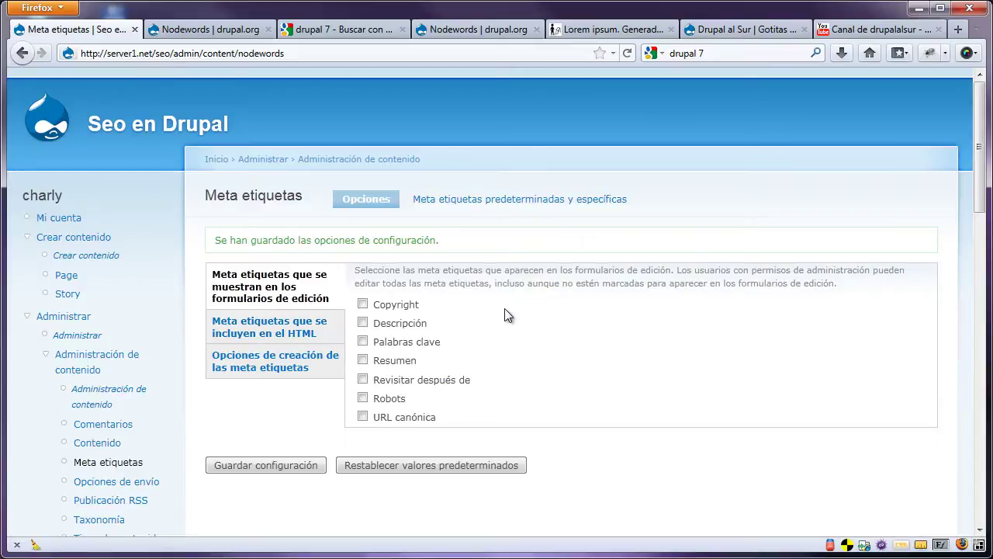
- In the meta tag creation options, set the maximum meta tag length to 350 and save the configuration
click(264, 335)
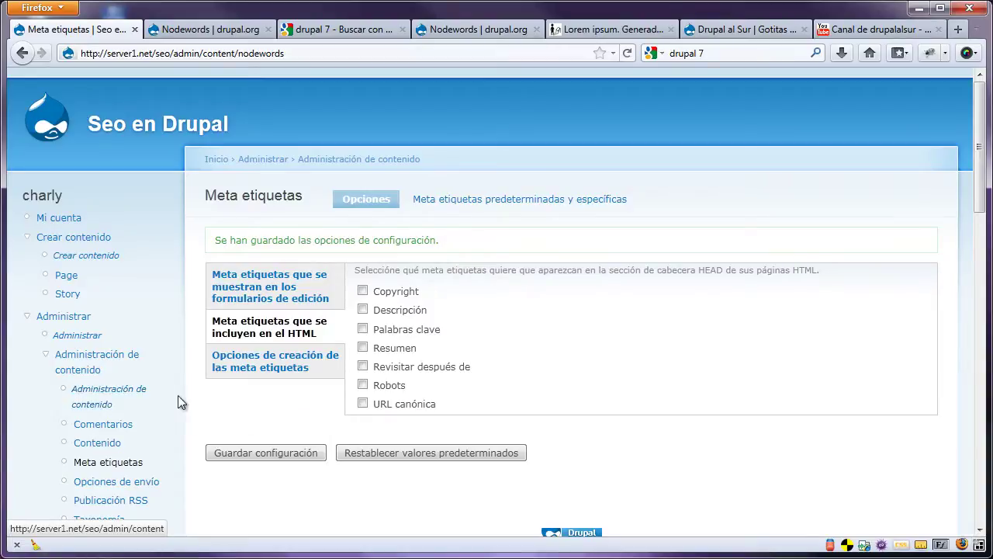
click(311, 378)
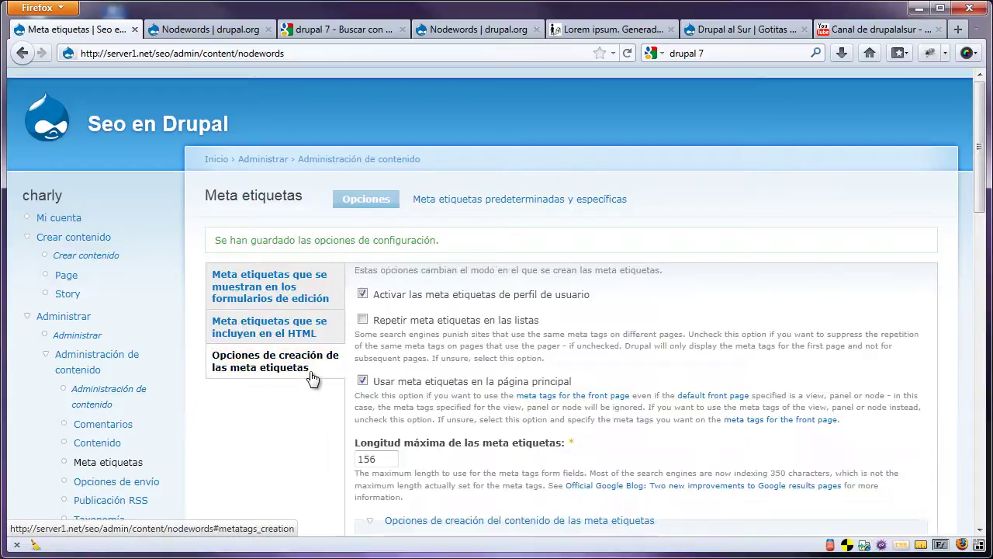
scroll(310, 371, down, 4)
double_click(377, 283)
text(350)
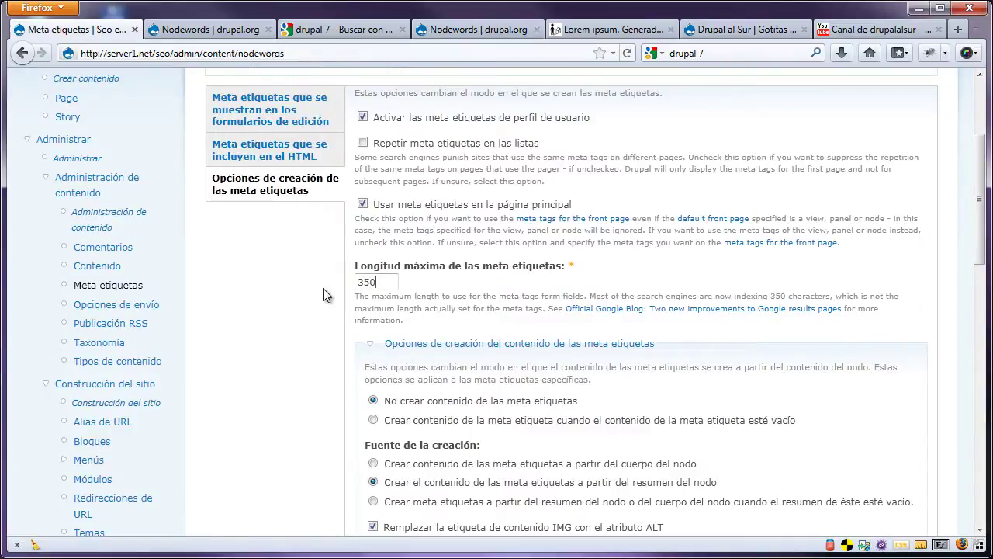
scroll(277, 322, down, 10)
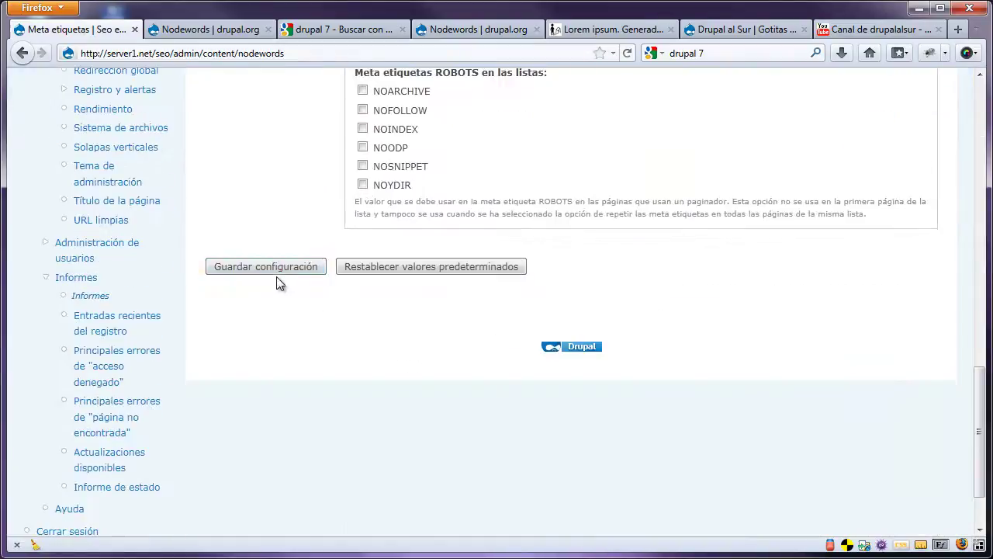
key(Return)
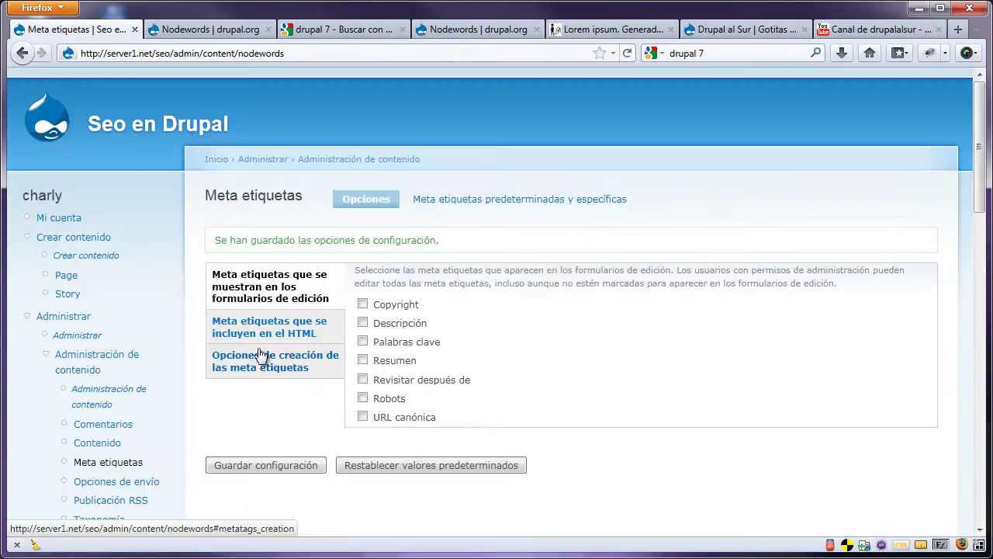
- Review the meta tag fields for the default values, the 404 error page and the front page, and return to the module options
click(494, 203)
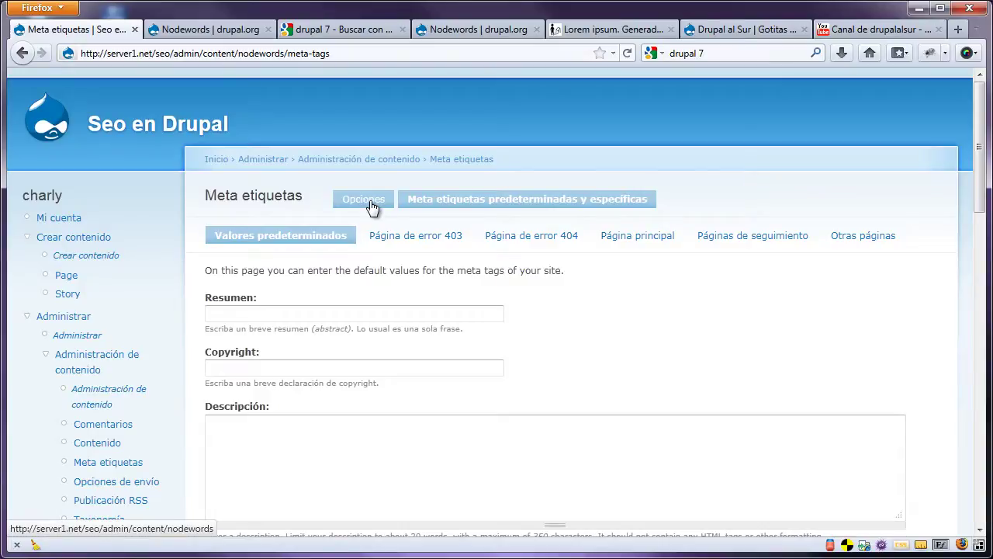
scroll(200, 281, down, 5)
scroll(200, 281, up, 4)
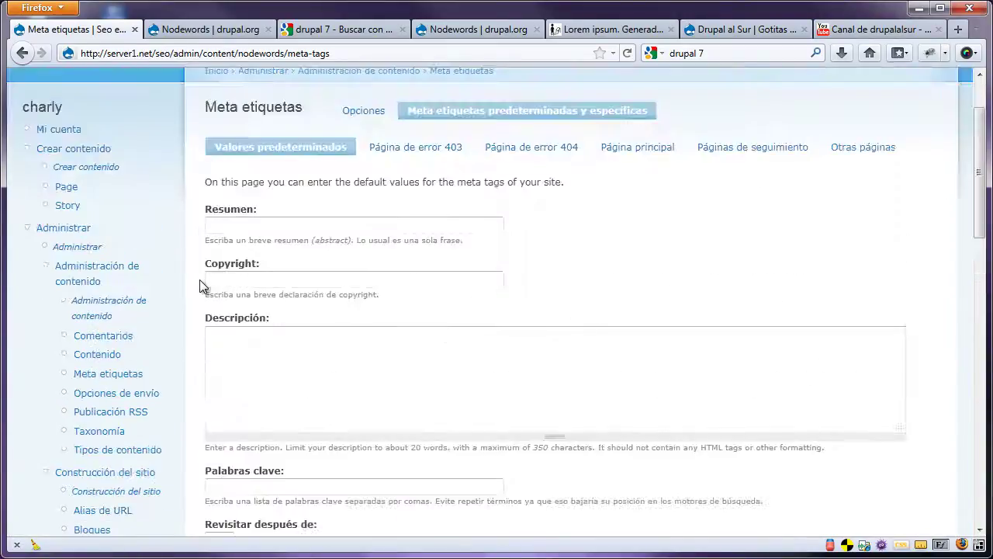
scroll(200, 280, down, 3)
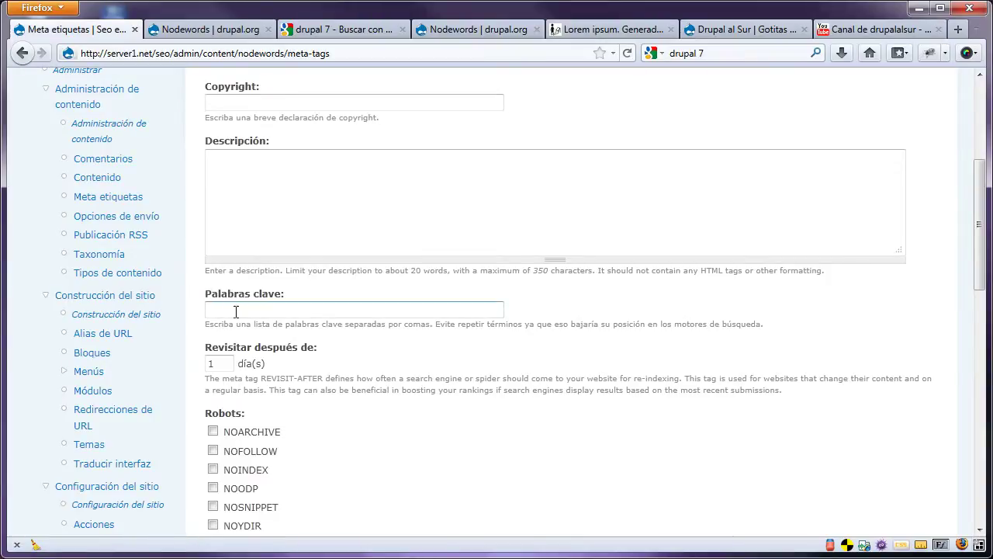
scroll(237, 266, up, 4)
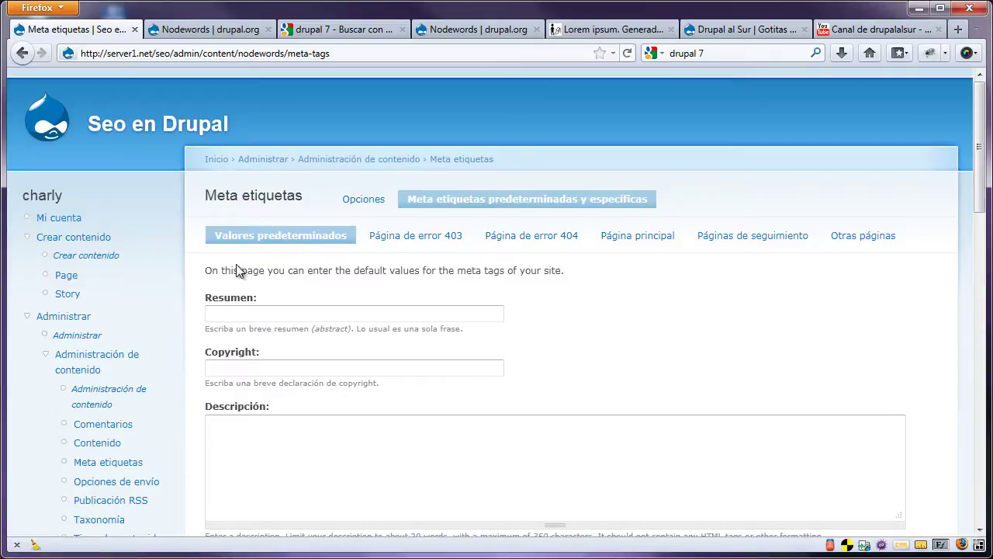
click(554, 237)
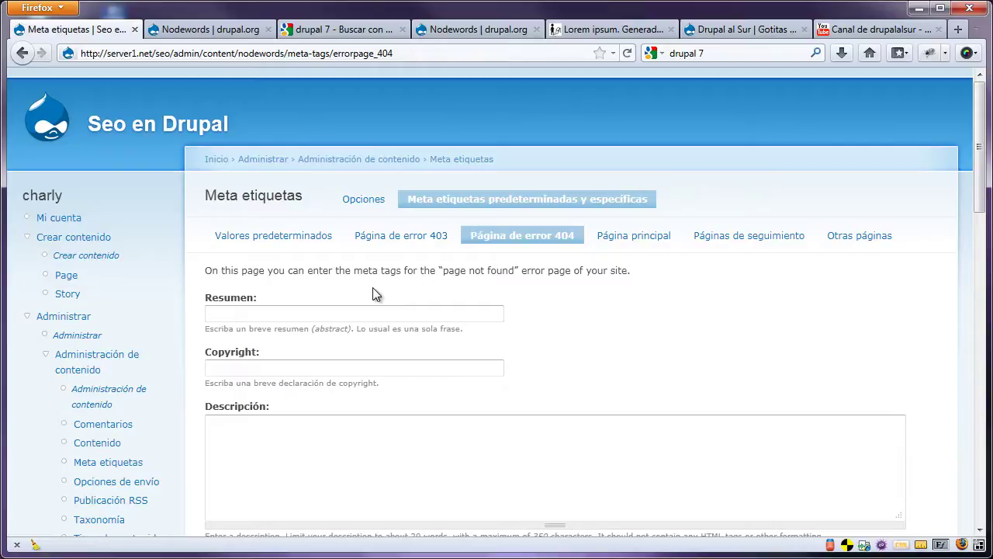
click(660, 242)
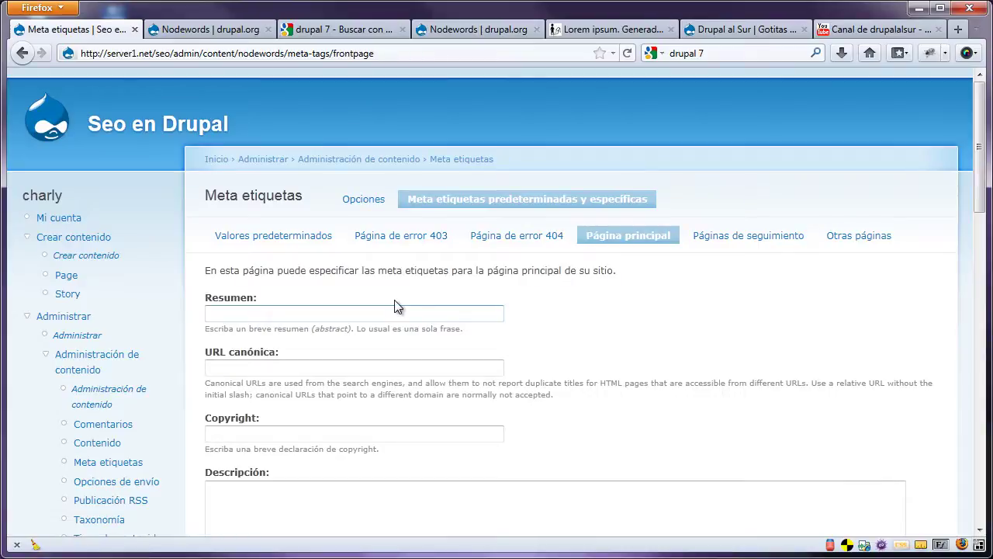
scroll(395, 305, down, 7)
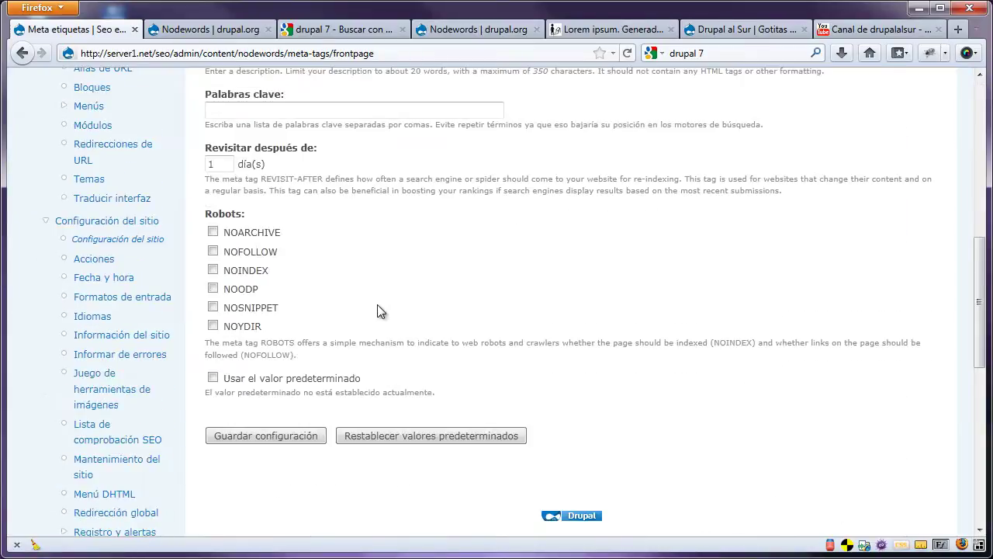
scroll(380, 310, up, 7)
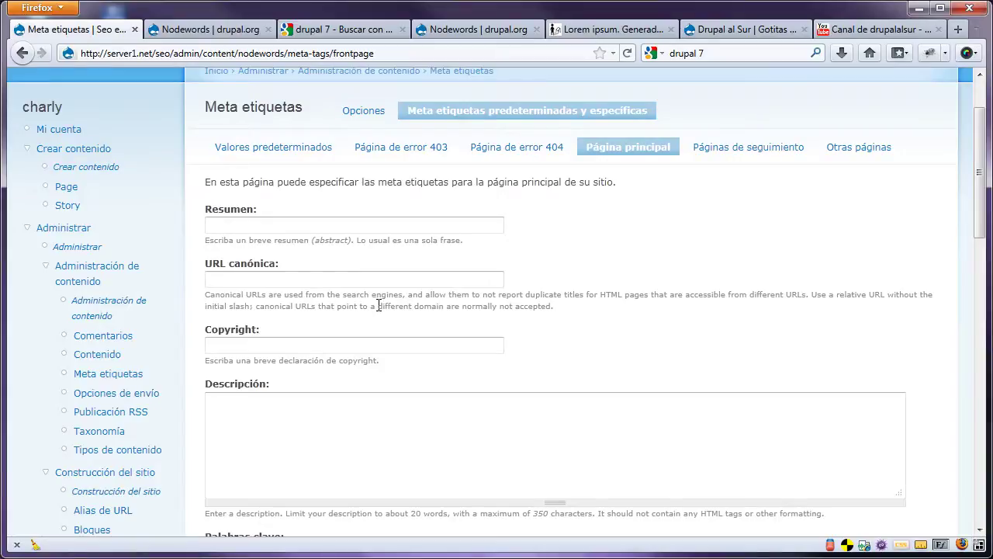
scroll(379, 305, up, 2)
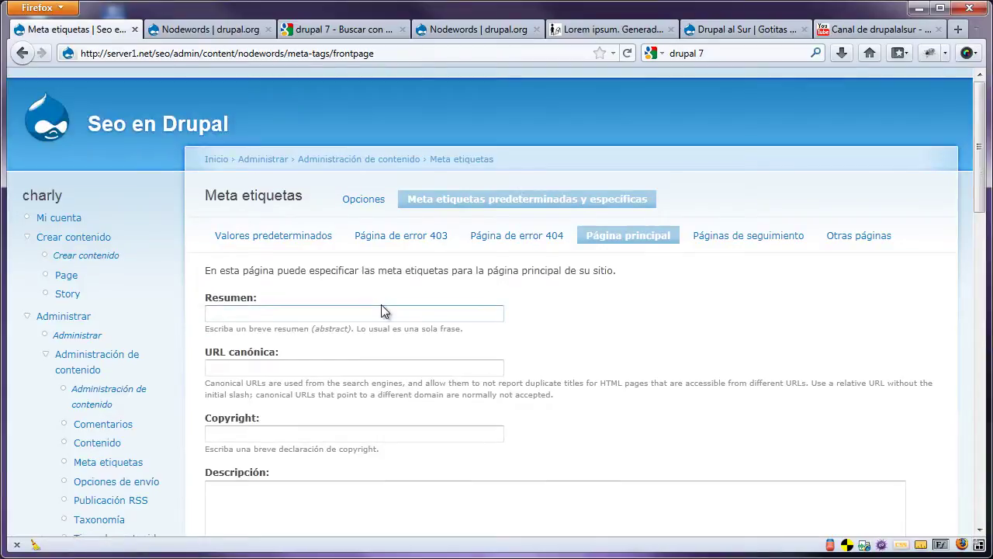
click(362, 200)
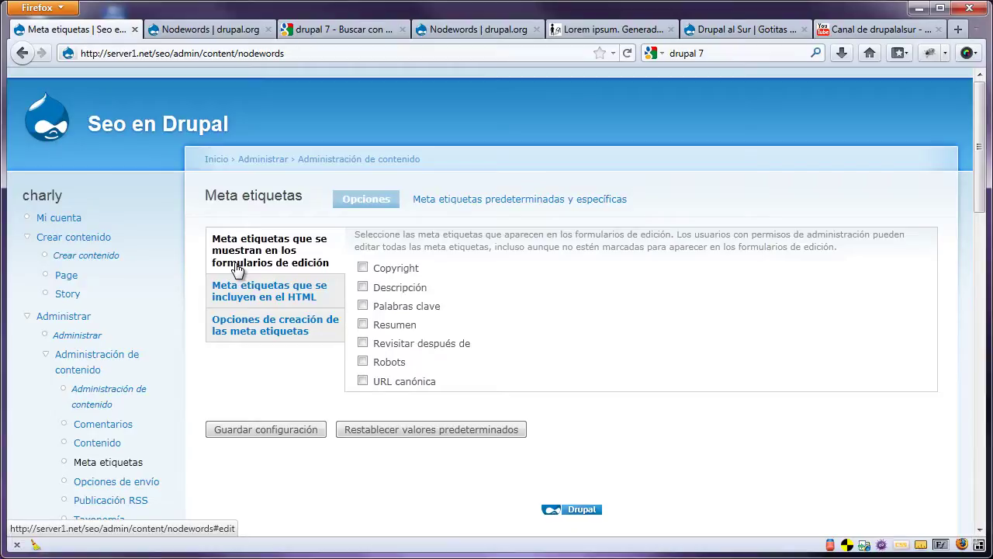
- Examine the description excerpts in the Google results for drupal 7, close the first Nodewords tab and return to the meta tag options
click(341, 30)
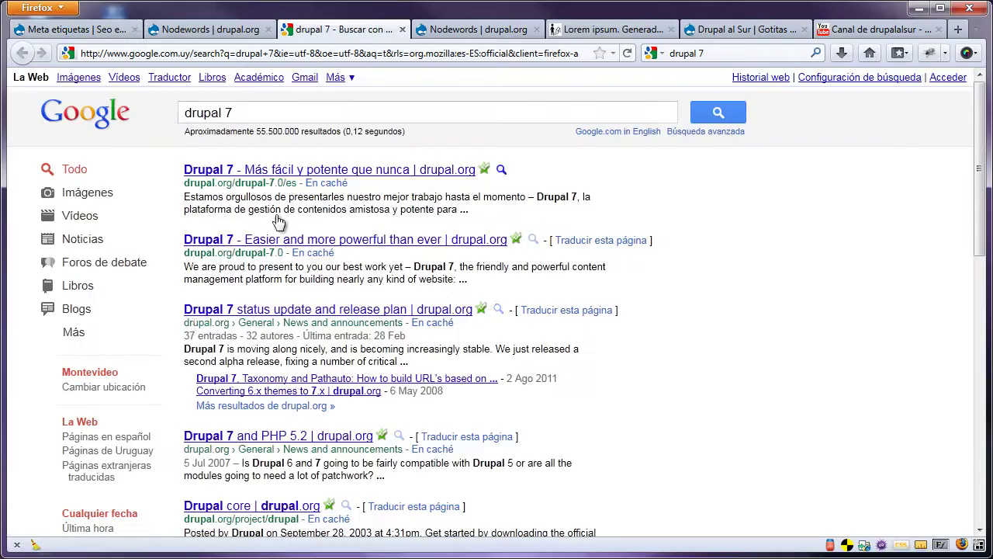
drag(184, 337, 447, 371)
click(448, 371)
click(202, 34)
click(117, 30)
click(221, 30)
click(268, 30)
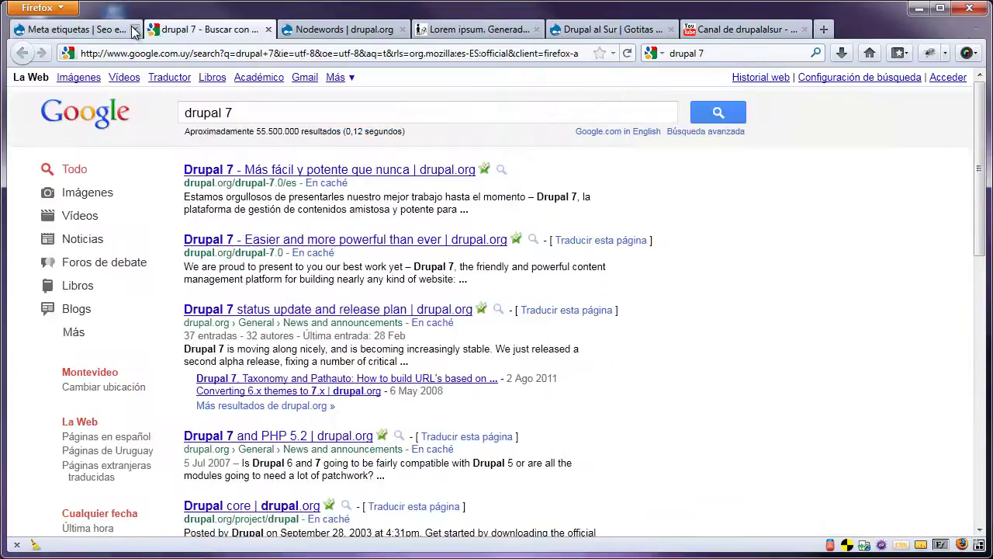
click(129, 30)
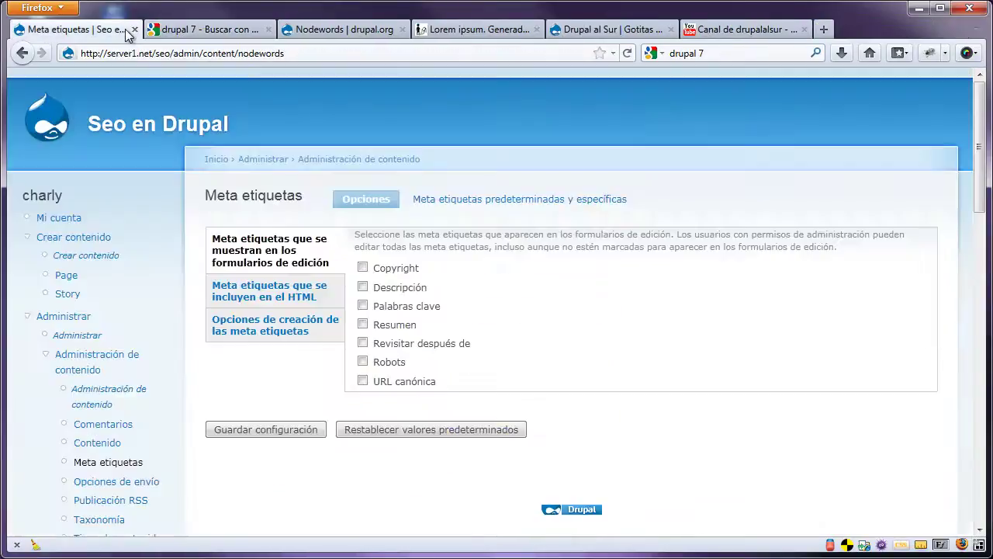
- Enable the Descripción and Palabras clave meta tags for display in the edit forms
click(363, 308)
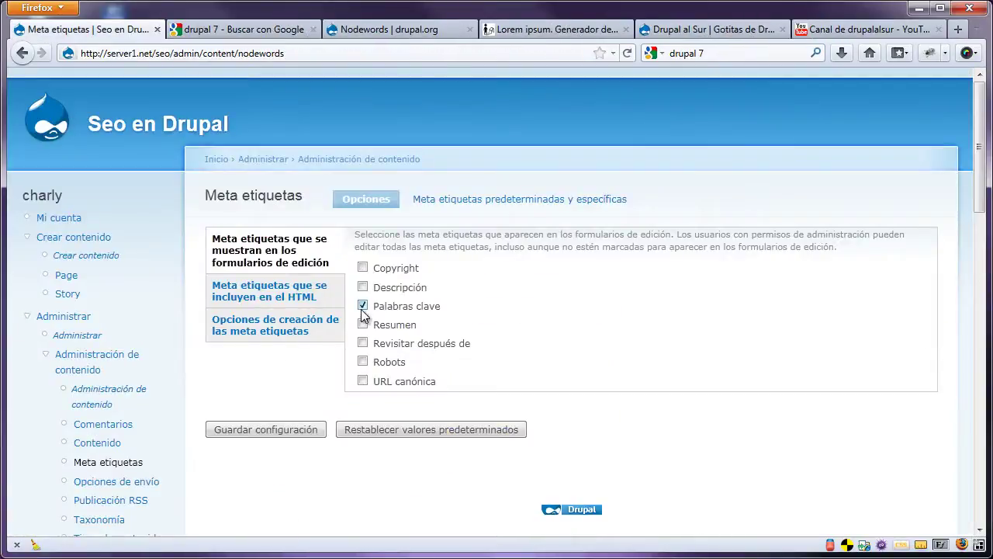
click(363, 325)
click(363, 324)
click(363, 287)
click(363, 306)
- Enable Descripción and Palabras clave among the meta tags included in the HTML head
click(268, 298)
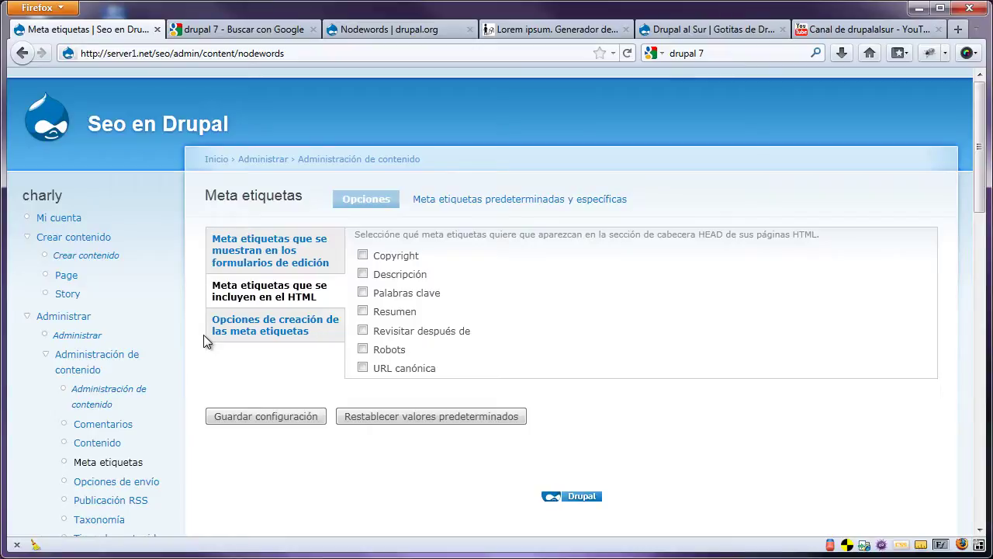
click(363, 273)
click(363, 293)
- Set the maximum meta tag length to 156 in the meta tag creation options
click(303, 327)
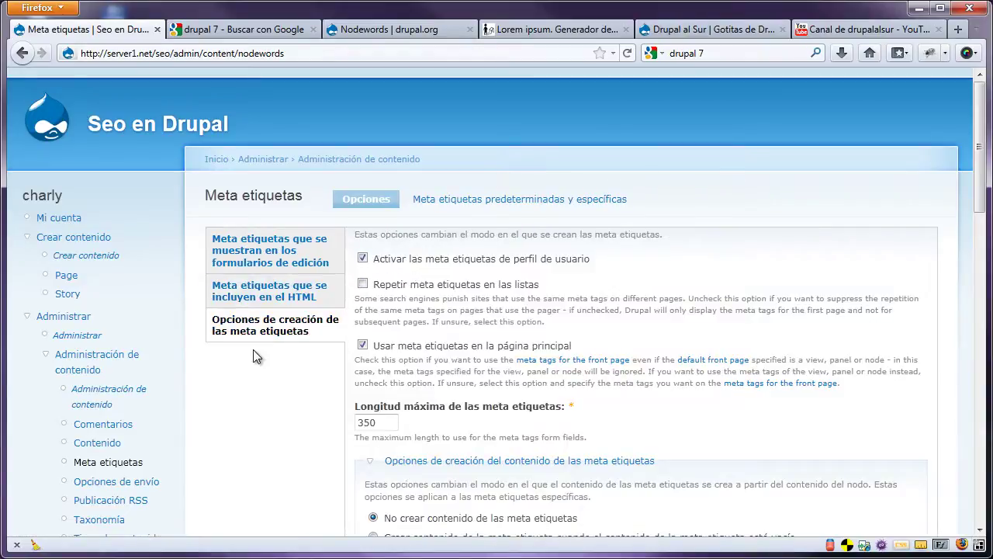
drag(388, 422, 325, 419)
text(156)
click(378, 440)
- Check the length of the description excerpts in the Google results and return to the meta tag options
click(249, 30)
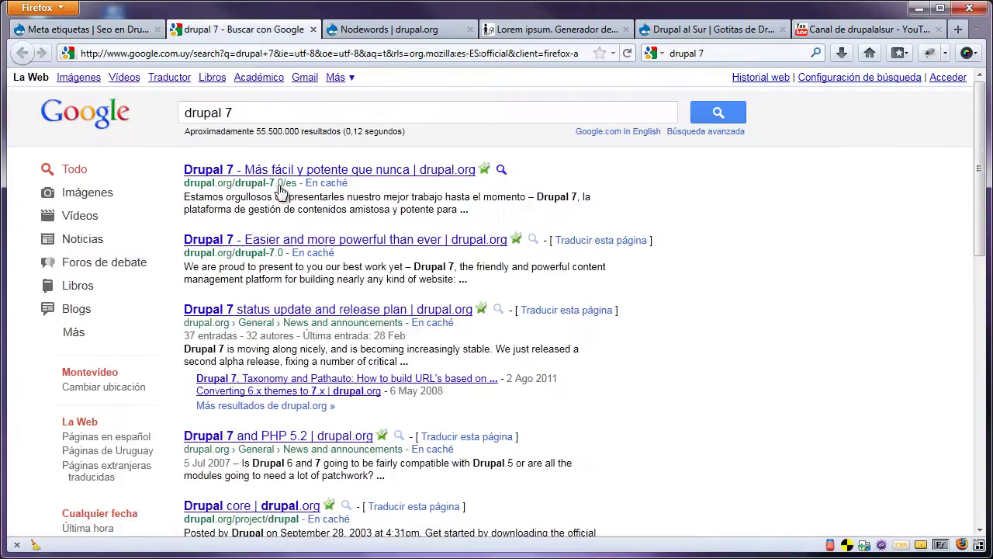
drag(489, 285, 457, 281)
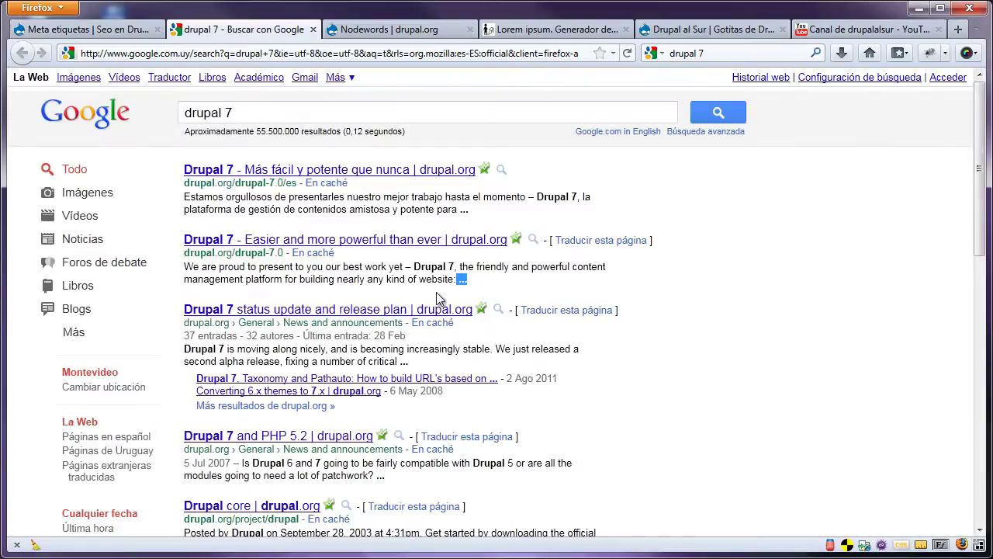
click(482, 285)
click(82, 30)
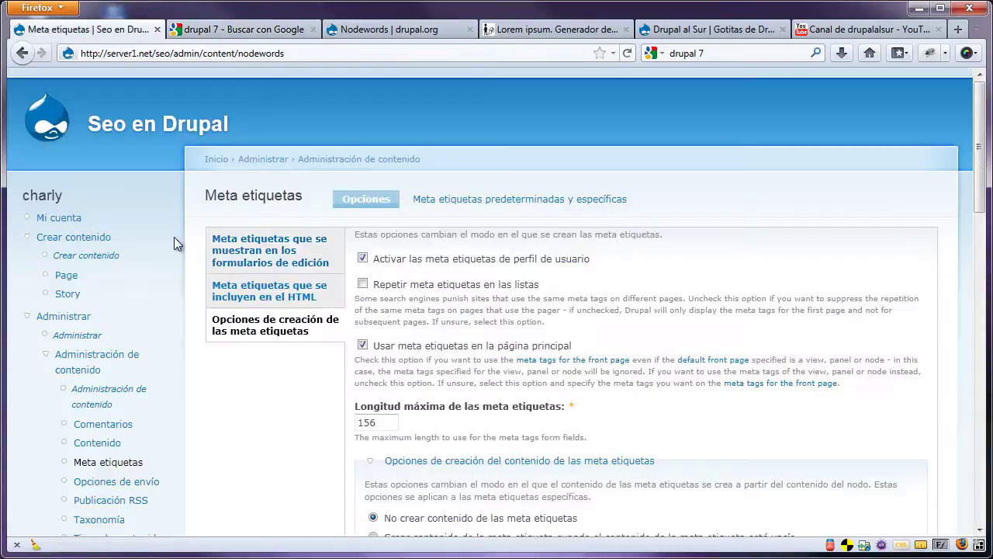
- Review the remaining meta tag creation options and save the configuration
scroll(278, 280, down, 4)
scroll(278, 286, down, 6)
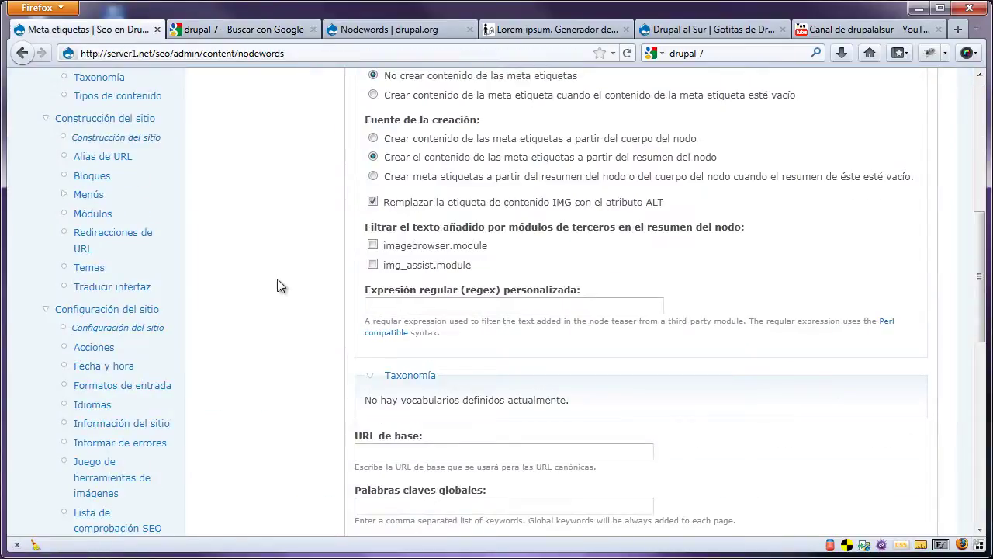
scroll(278, 286, down, 6)
scroll(276, 285, up, 6)
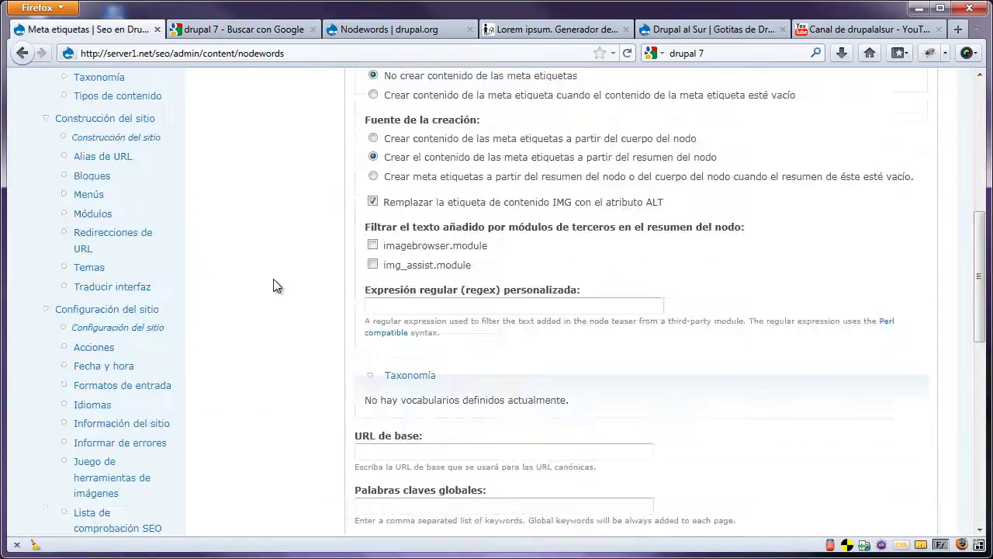
scroll(273, 286, up, 4)
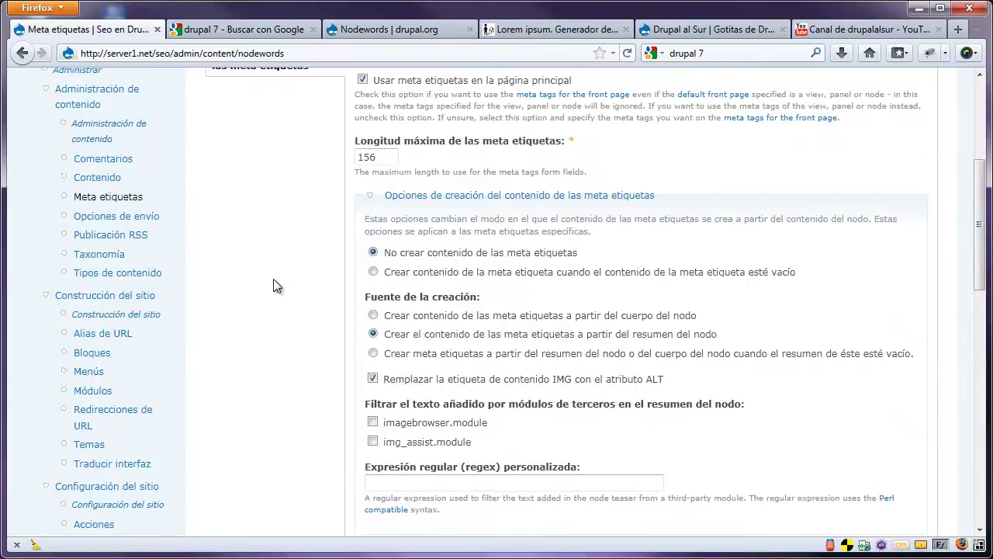
scroll(260, 284, up, 6)
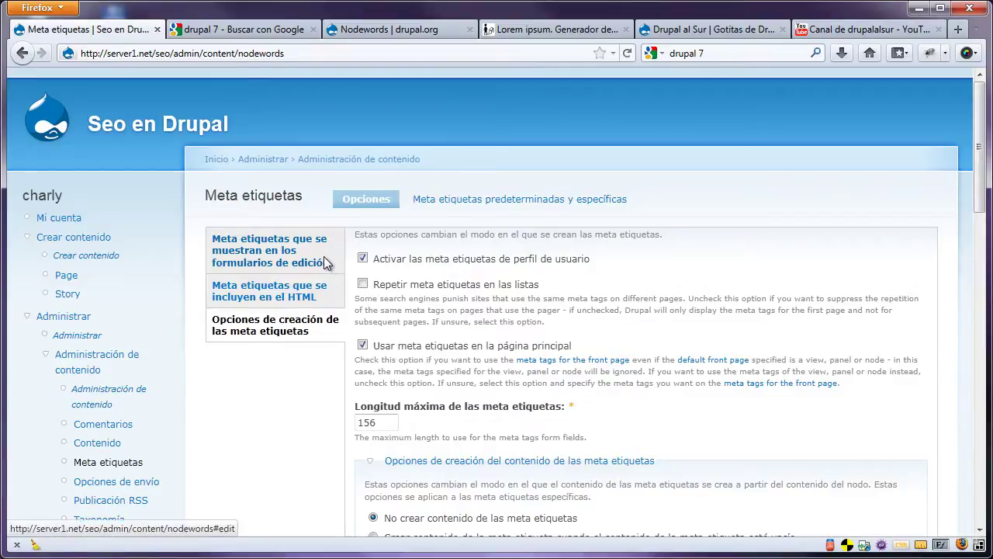
scroll(326, 264, down, 10)
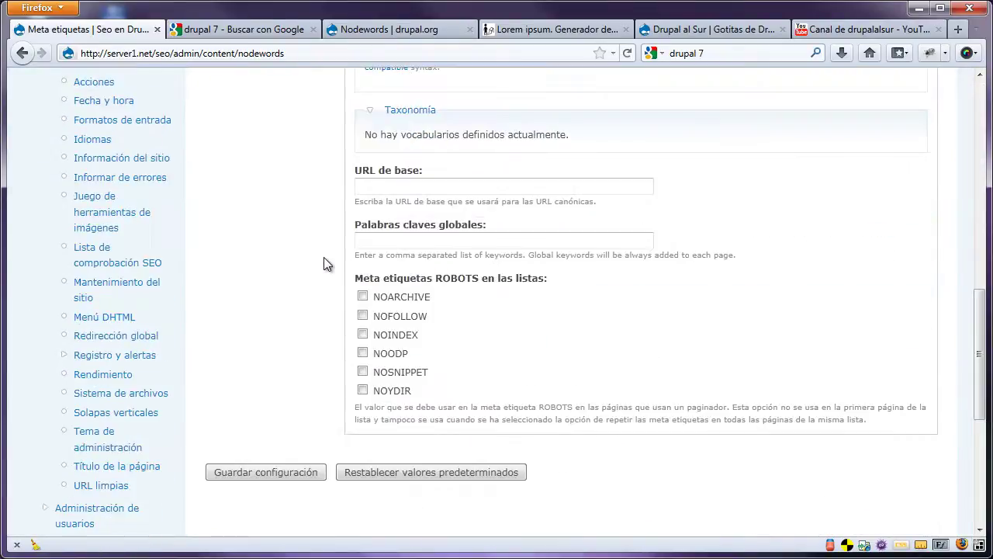
click(268, 474)
scroll(283, 350, up, 5)
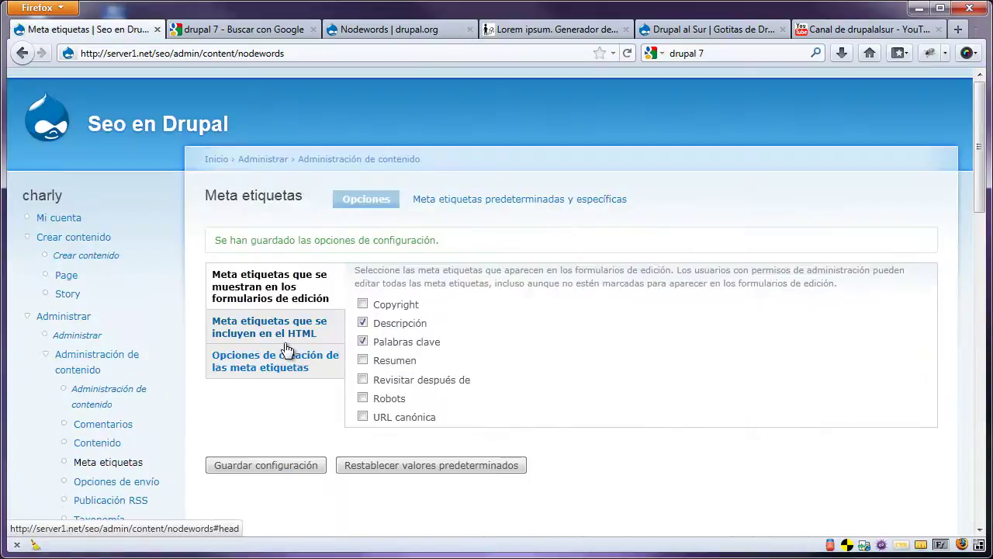
- Start creating new content of type Page and begin editing its title
click(81, 277)
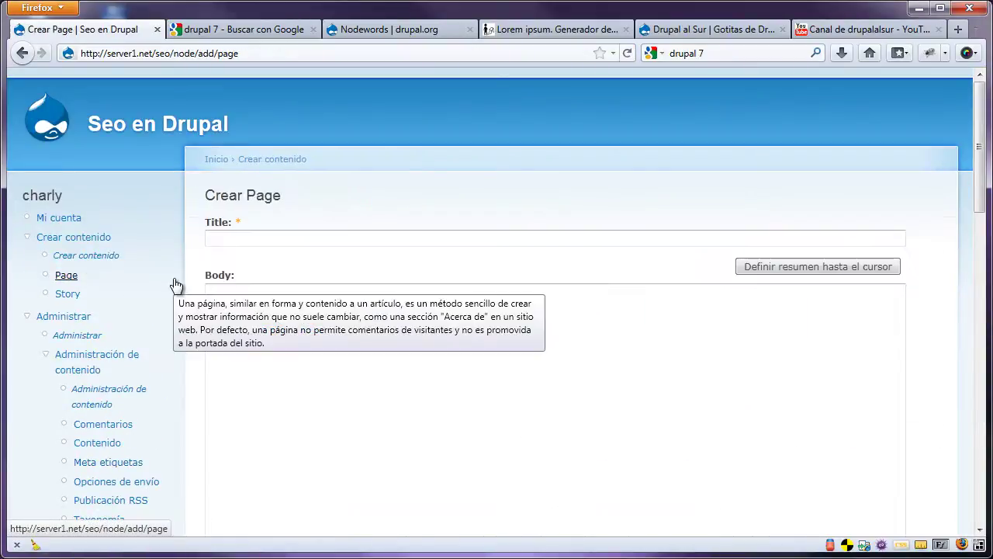
click(370, 240)
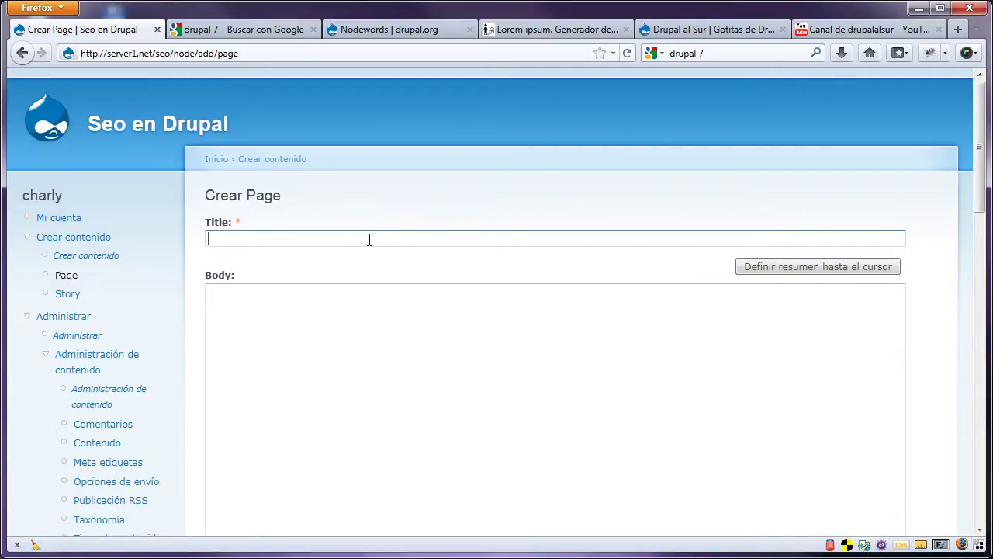